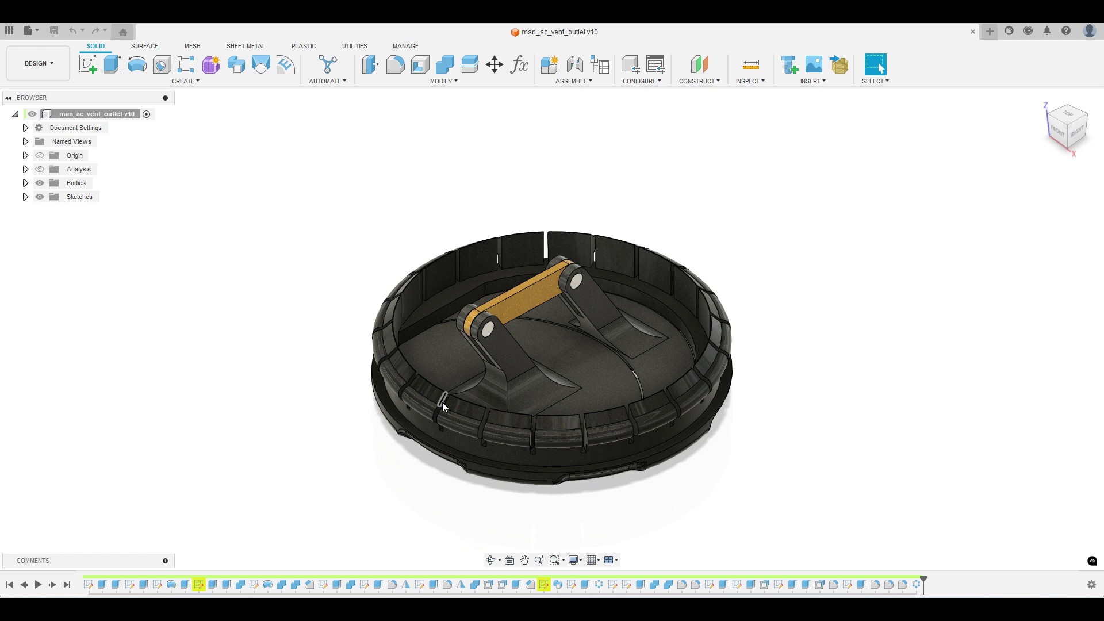
# Step: Change the quantity of the circular pattern C-Pattern1, which cuts the slots around the rim, to 33
pyautogui.click(597, 587)
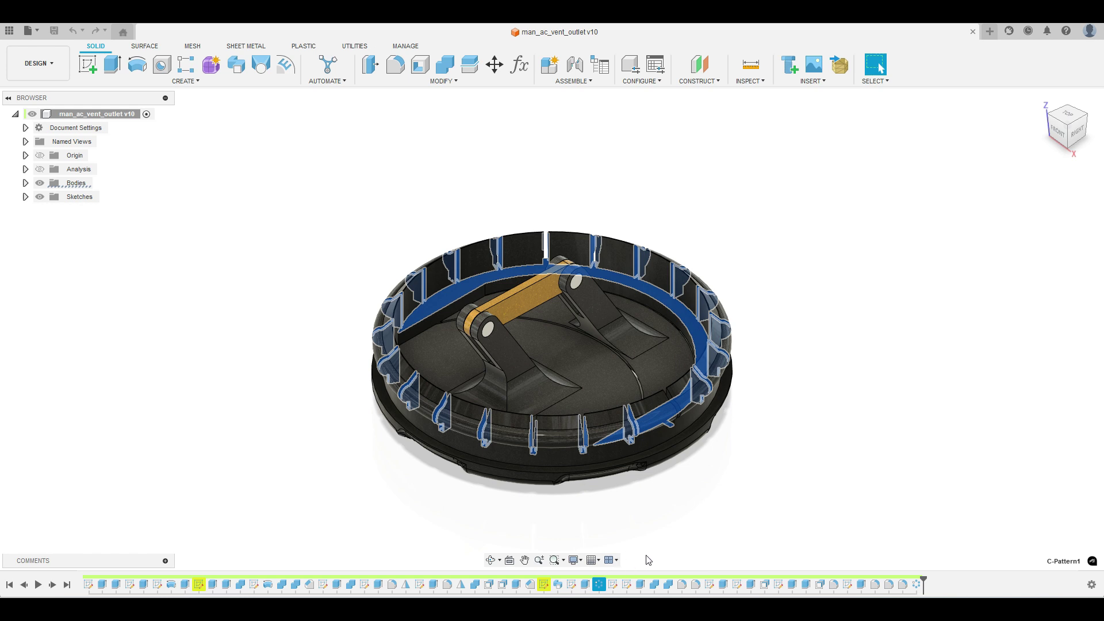
pyautogui.click(599, 584)
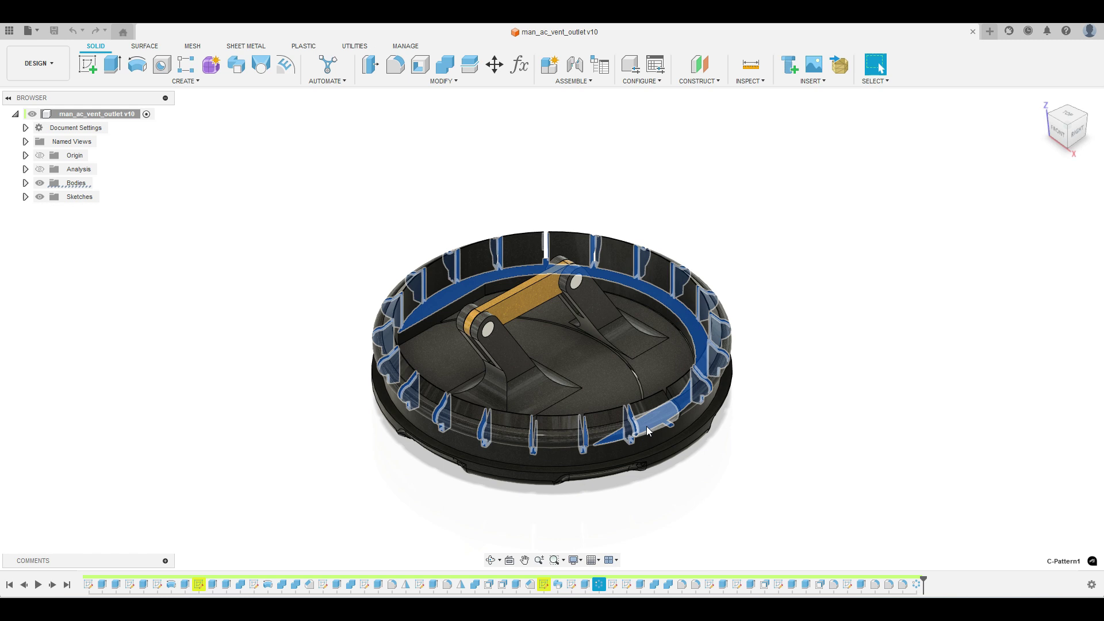
pyautogui.rightClick(599, 585)
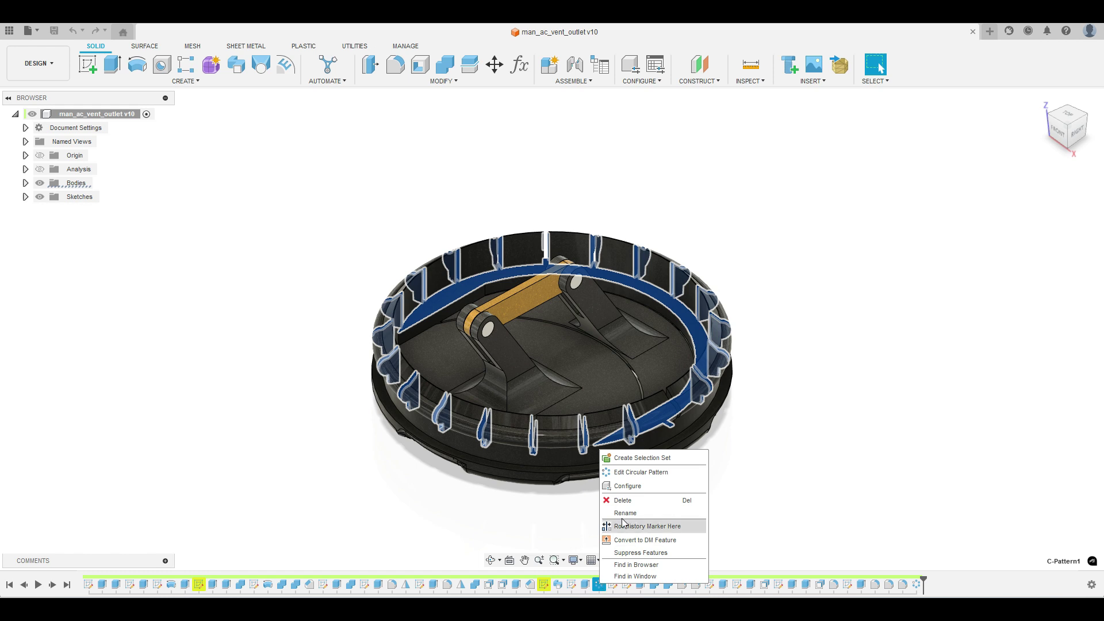
pyautogui.click(643, 476)
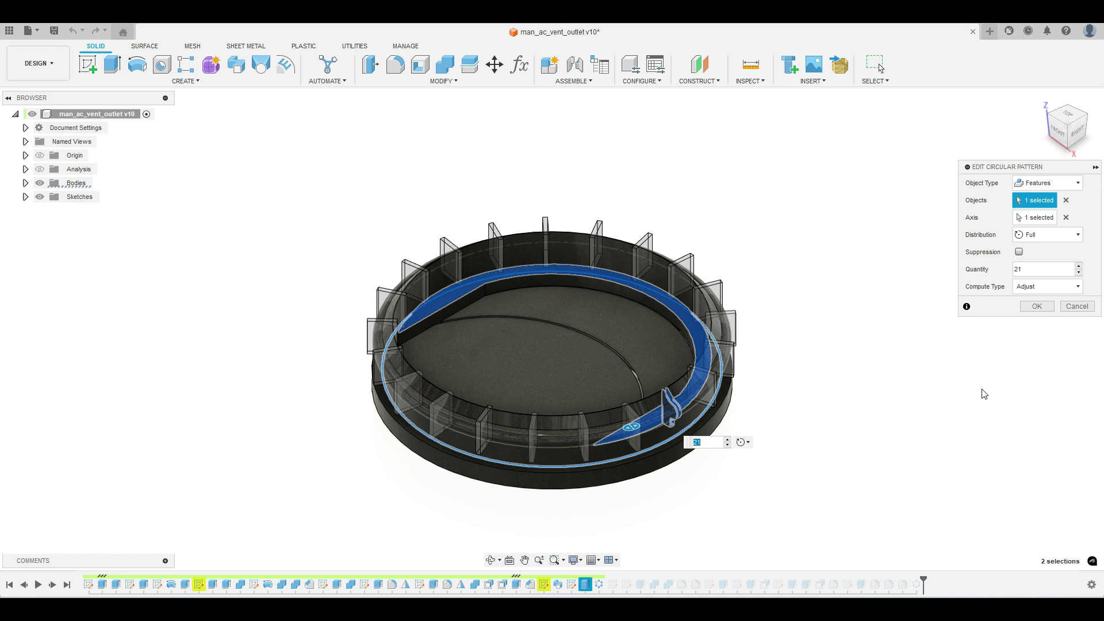
pyautogui.click(1017, 269)
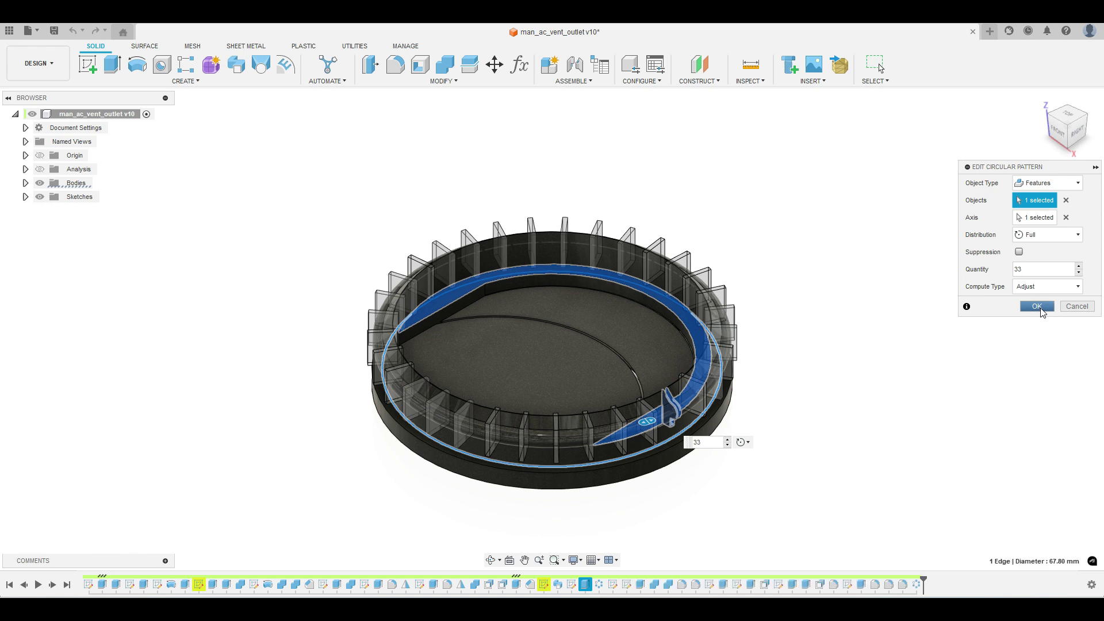
pyautogui.click(1038, 307)
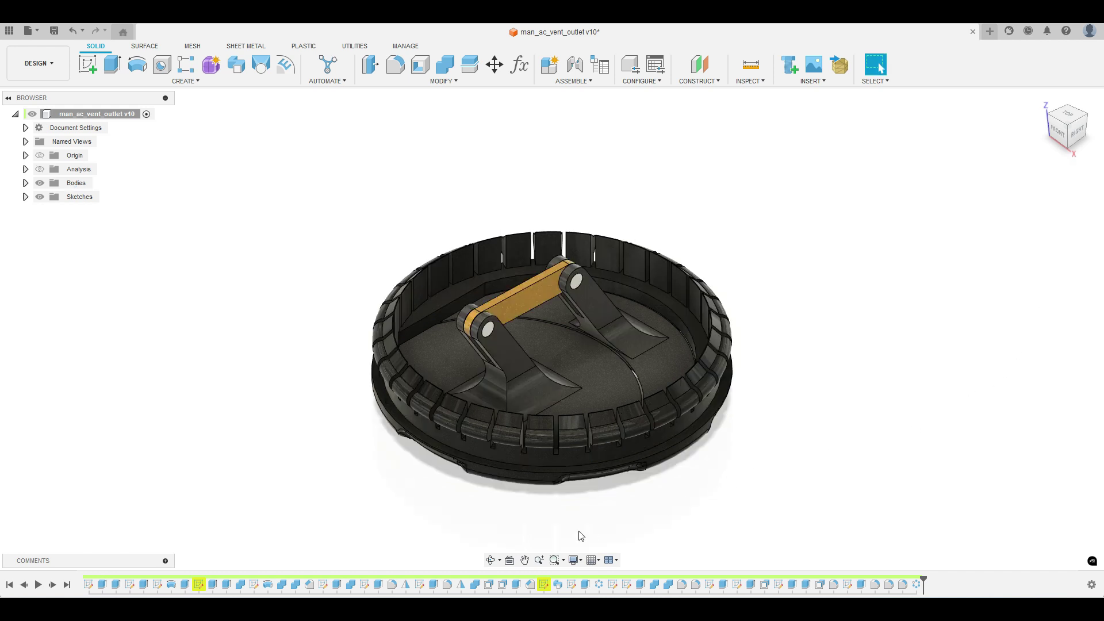
# Step: Edit the OffsetFaces2 feature and set its offset distance to -0.1 mm
pyautogui.rightClick(502, 585)
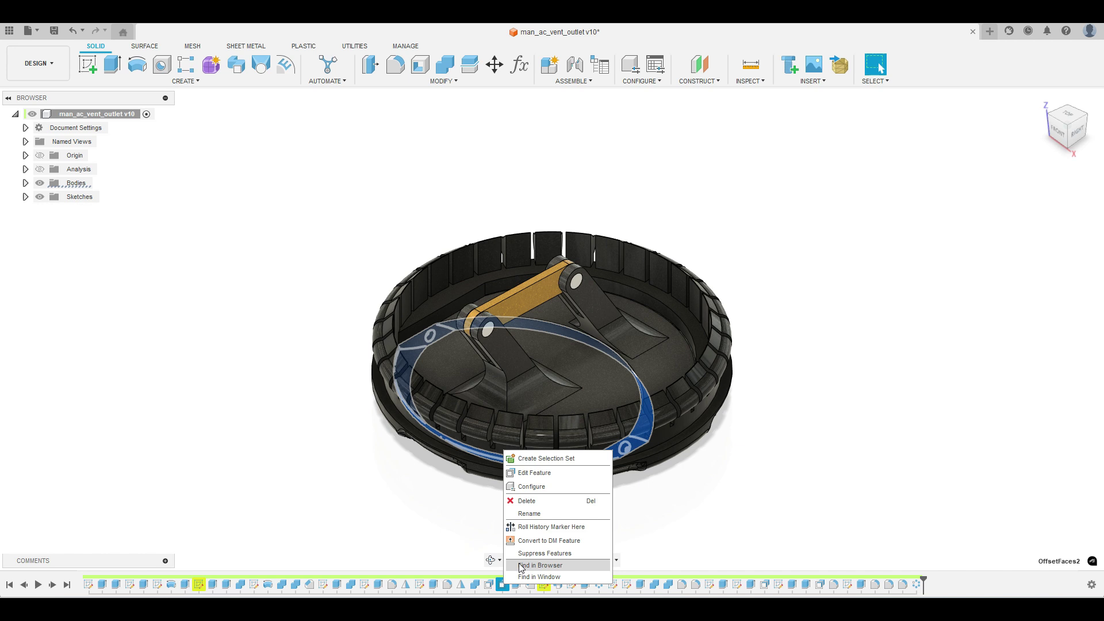
pyautogui.click(530, 473)
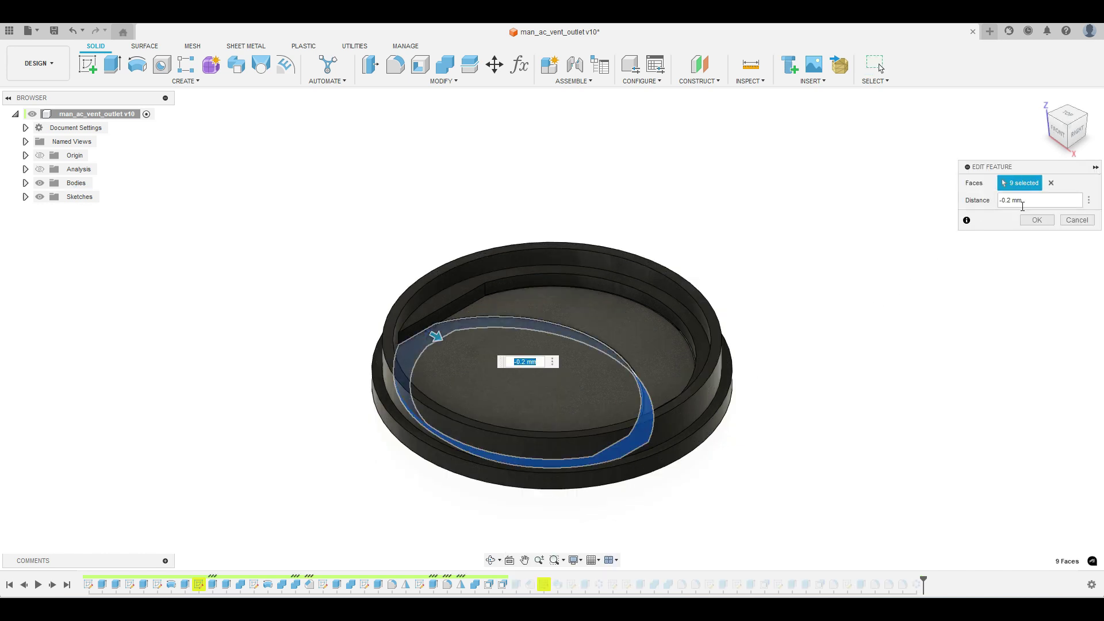
pyautogui.write('-0.1')
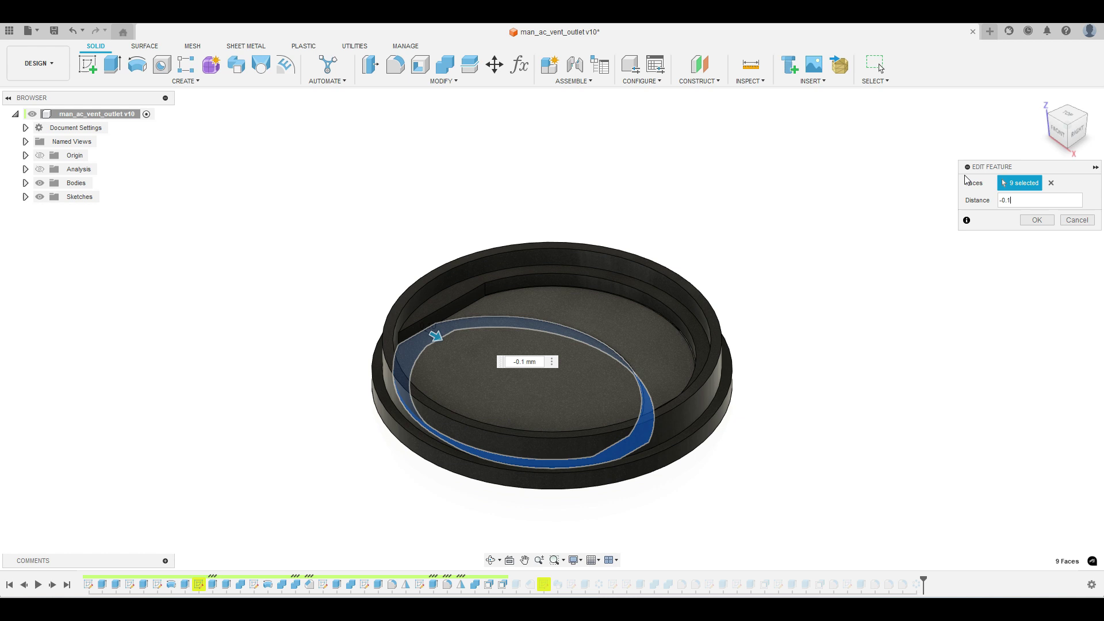
pyautogui.click(1035, 223)
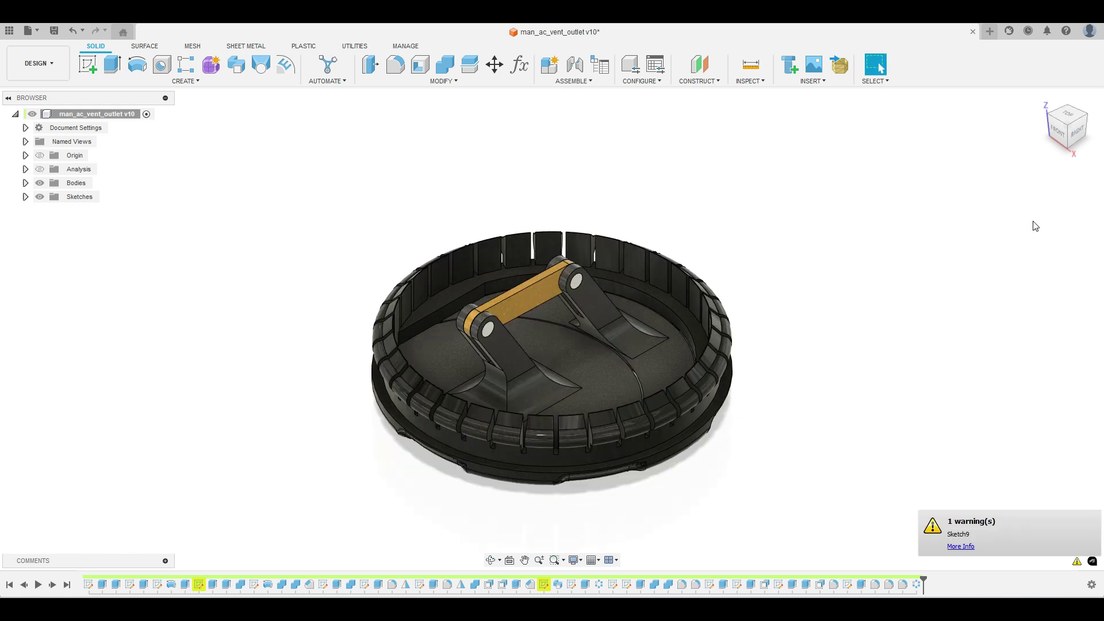
# Step: Edit the OffsetFaces1 feature and set its offset distance to -0.1 mm
pyautogui.click(491, 586)
pyautogui.rightClick(491, 585)
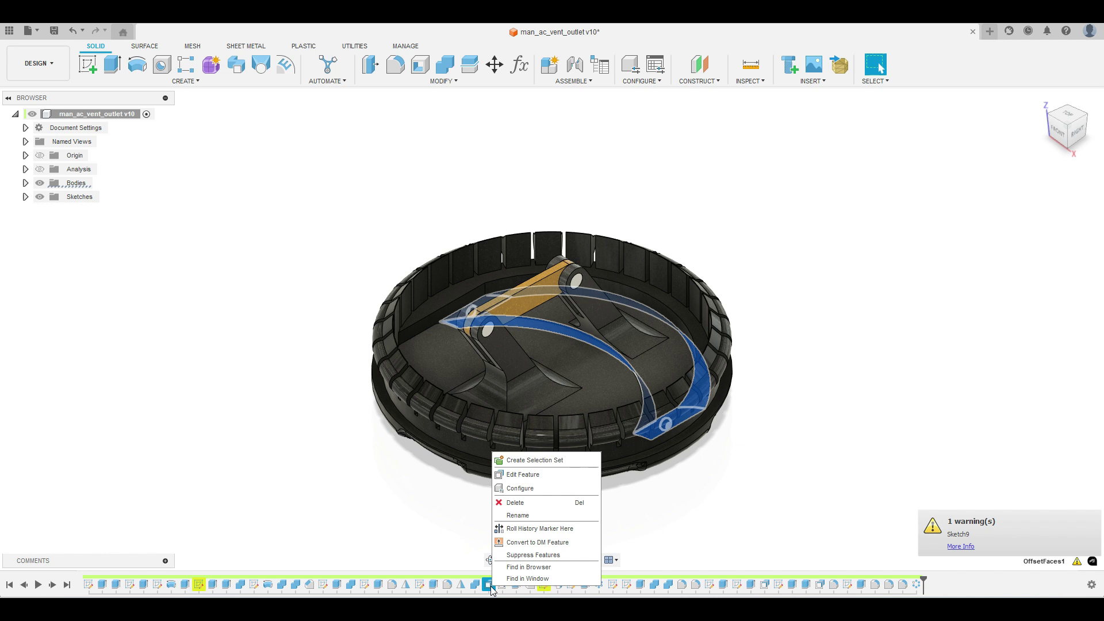
pyautogui.click(522, 475)
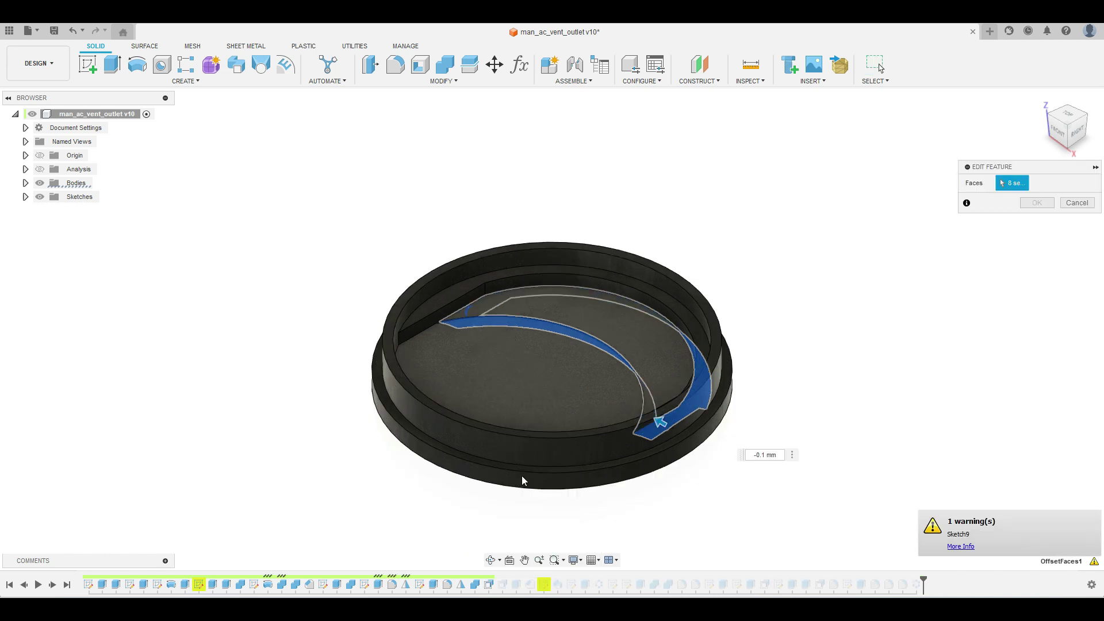
pyautogui.tripleClick(1029, 200)
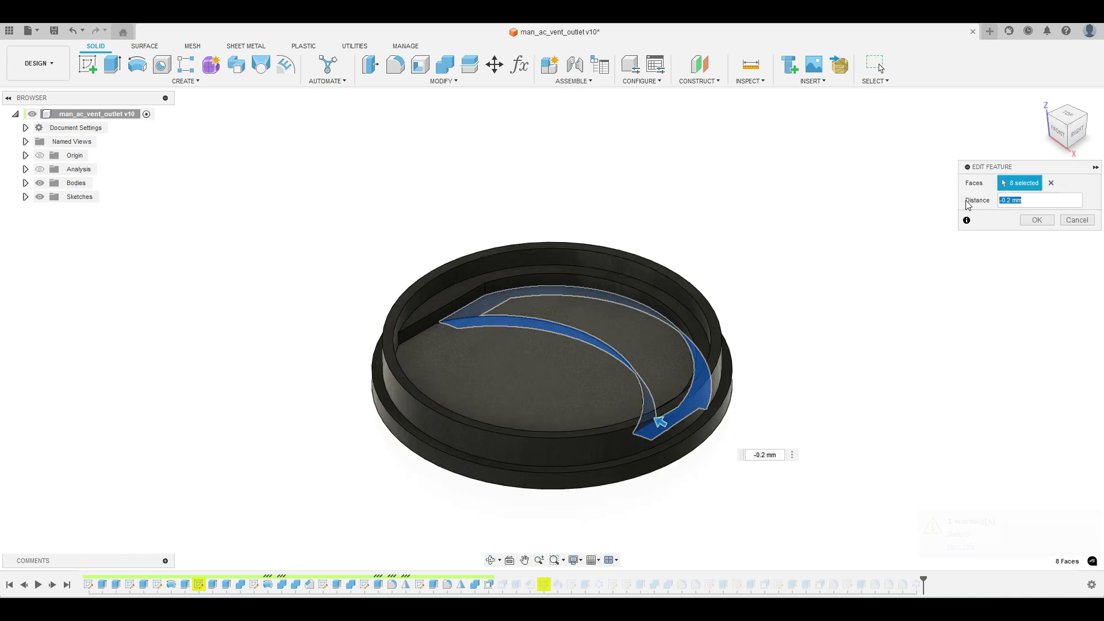
pyautogui.write('-0.1')
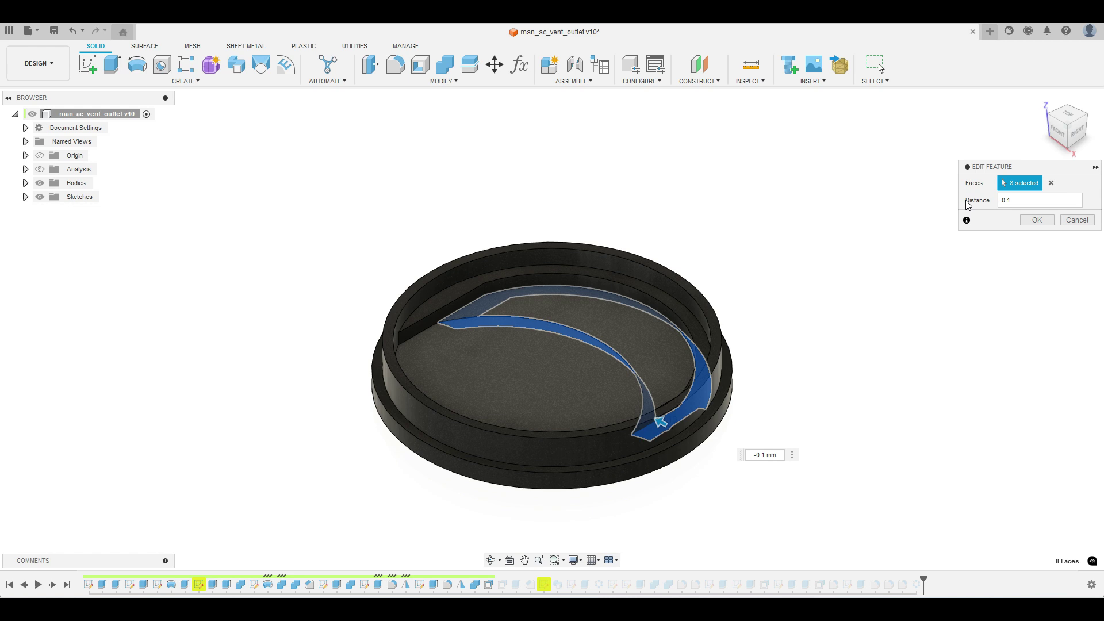
pyautogui.click(1029, 222)
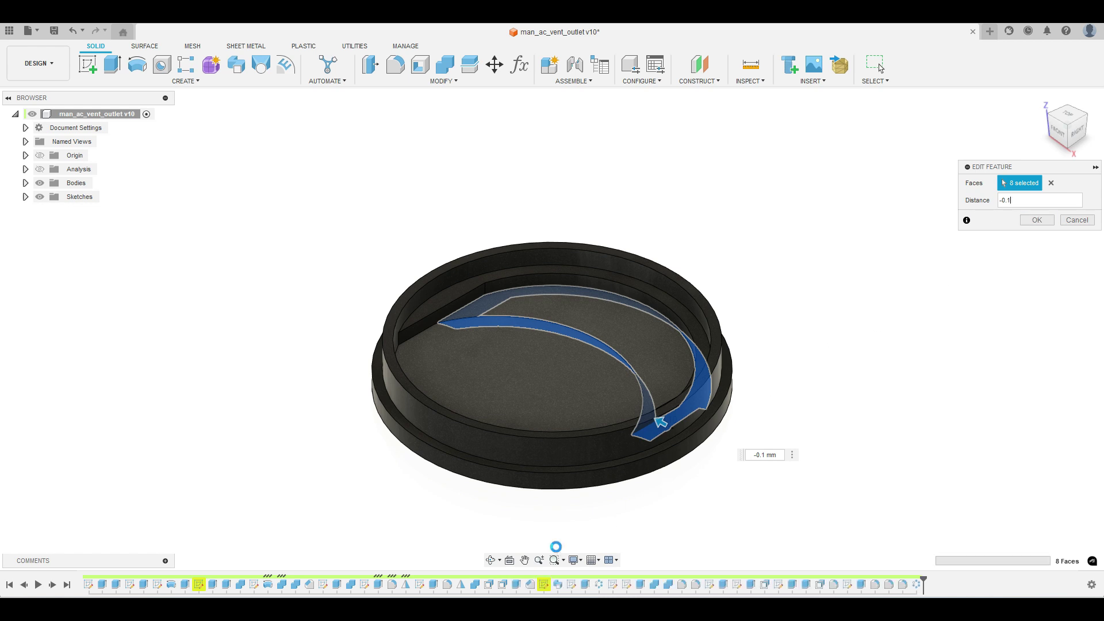
# Step: Roll the design history back to the Combine6 feature, just ahead of the two face offsets
pyautogui.click(489, 584)
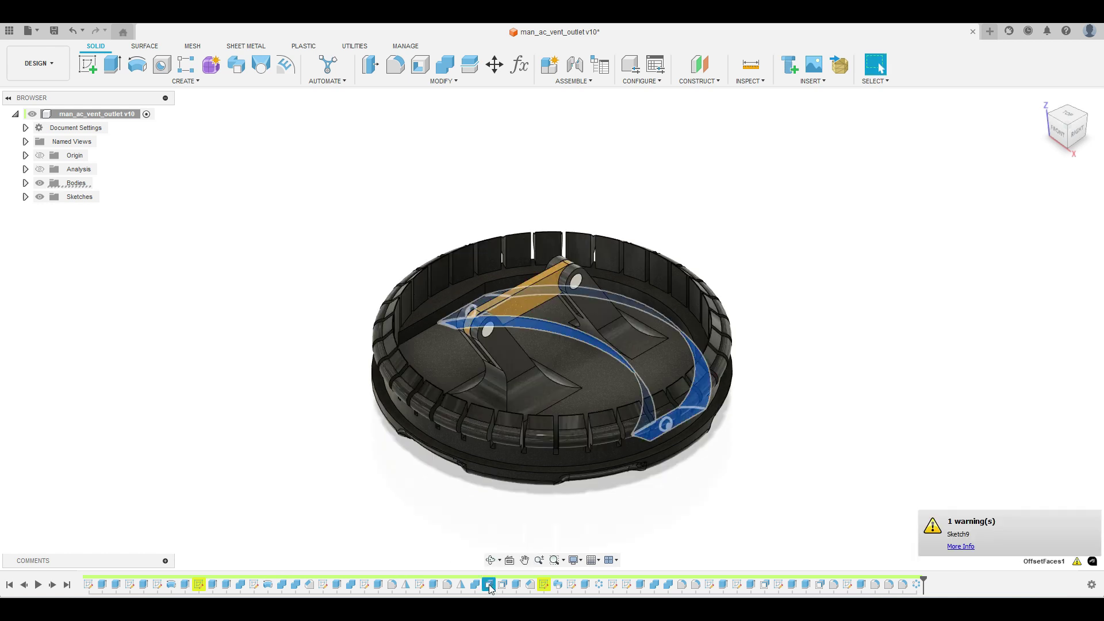
pyautogui.click(504, 584)
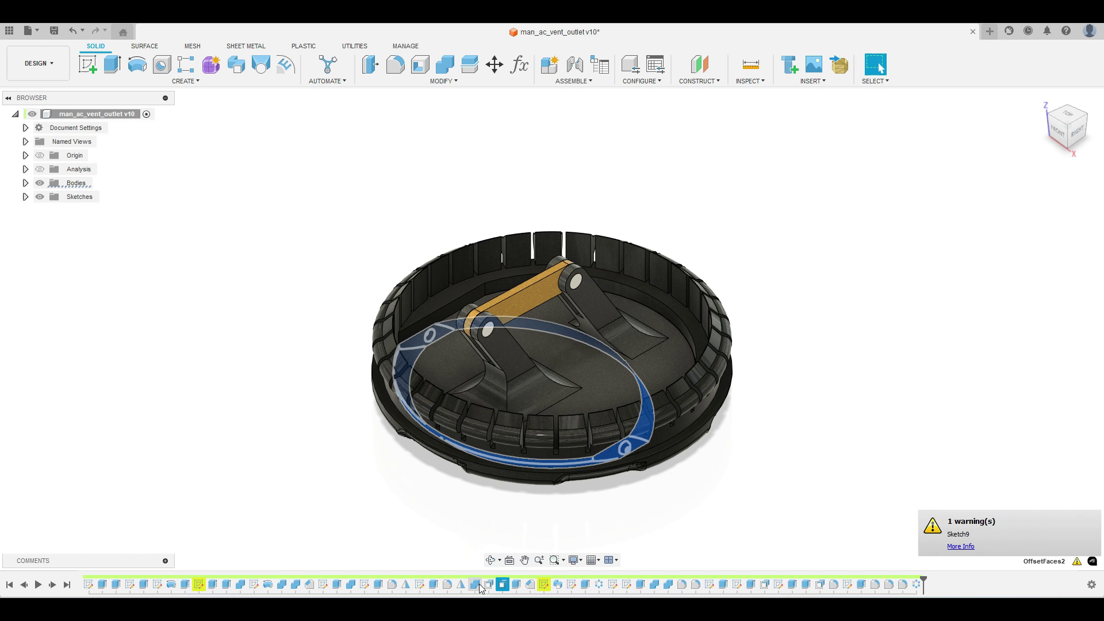
pyautogui.click(476, 585)
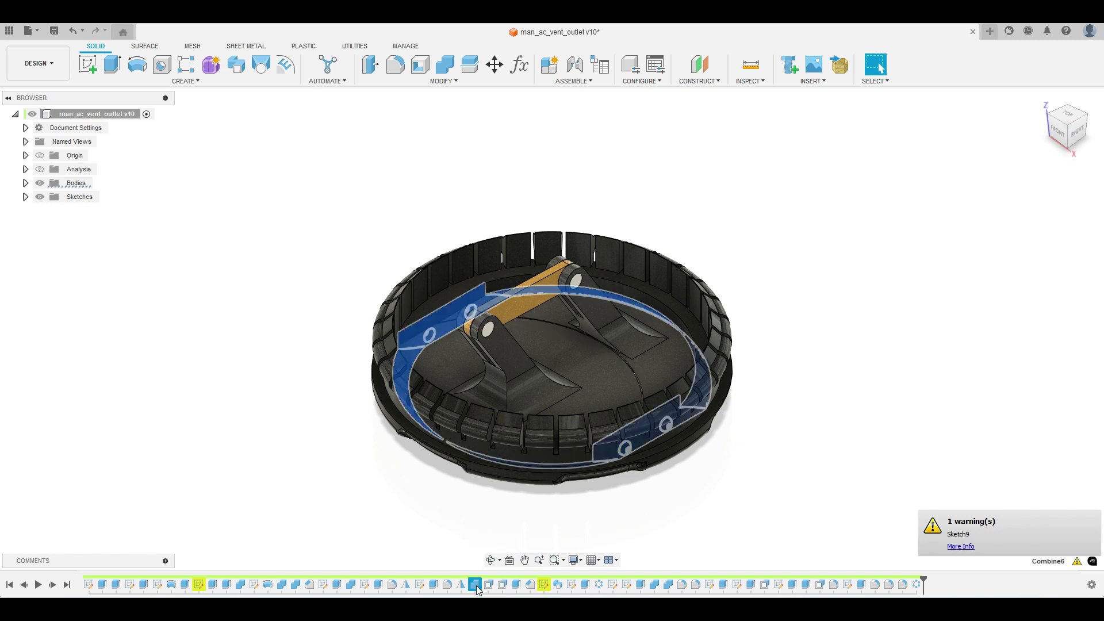
pyautogui.rightClick(476, 585)
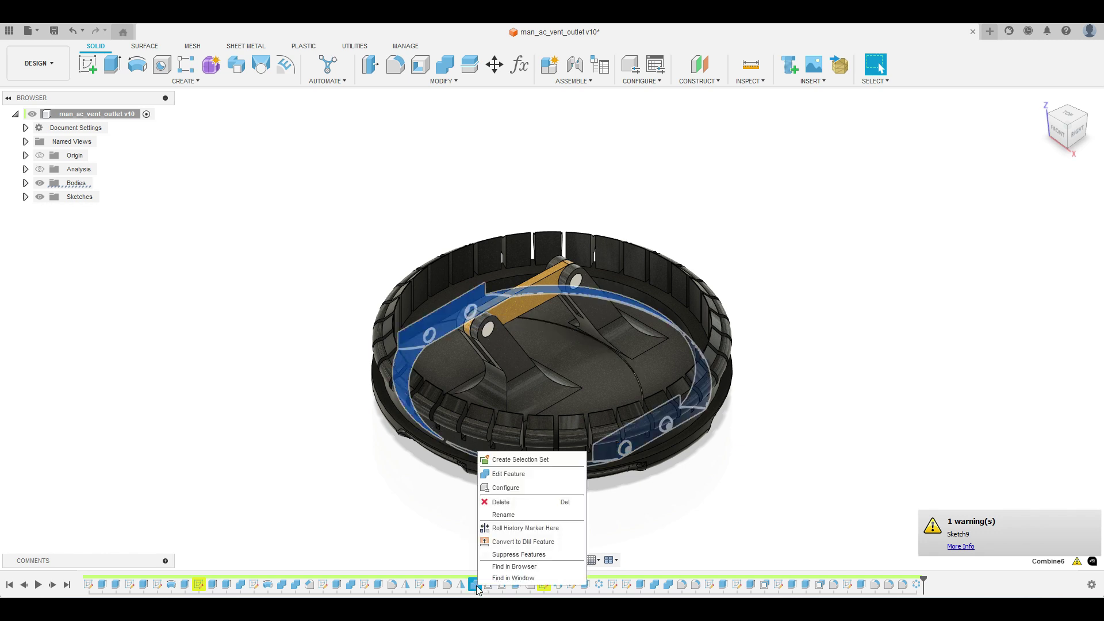
pyautogui.click(521, 528)
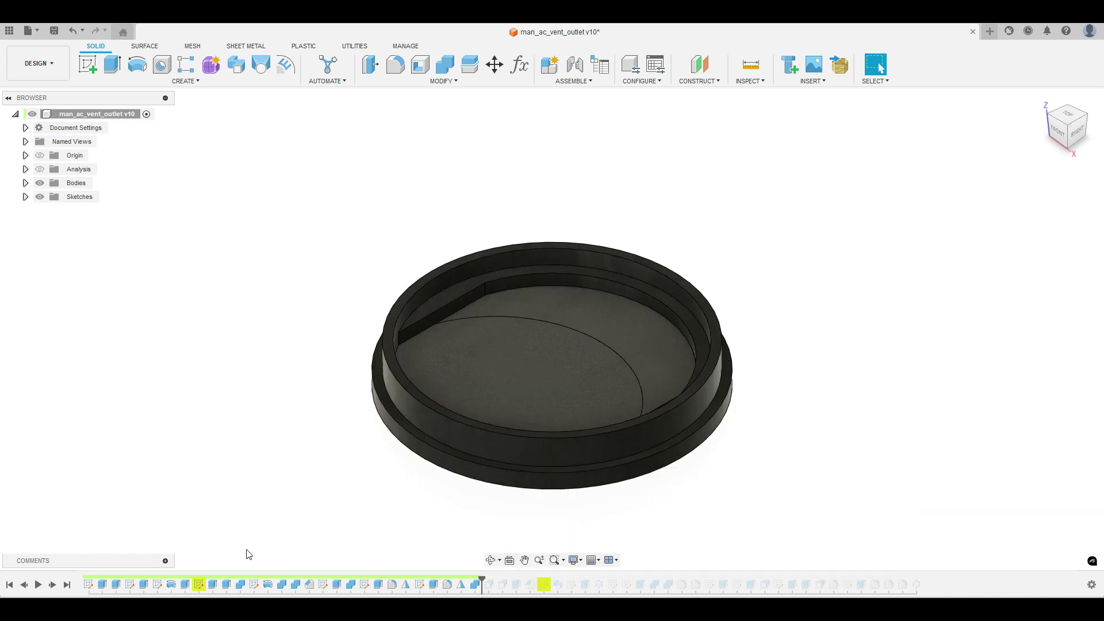
# Step: Hide the bodies mavo_cover_big and mavo_cover_small so only mavo_body is shown, and view the ring from its other side
pyautogui.click(25, 183)
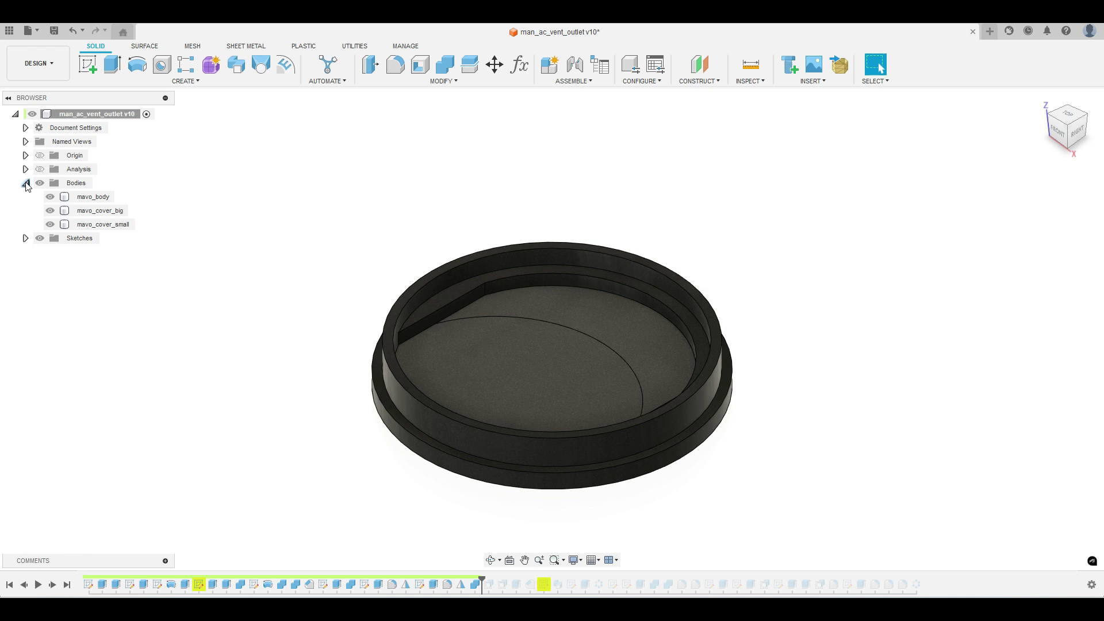
pyautogui.click(50, 211)
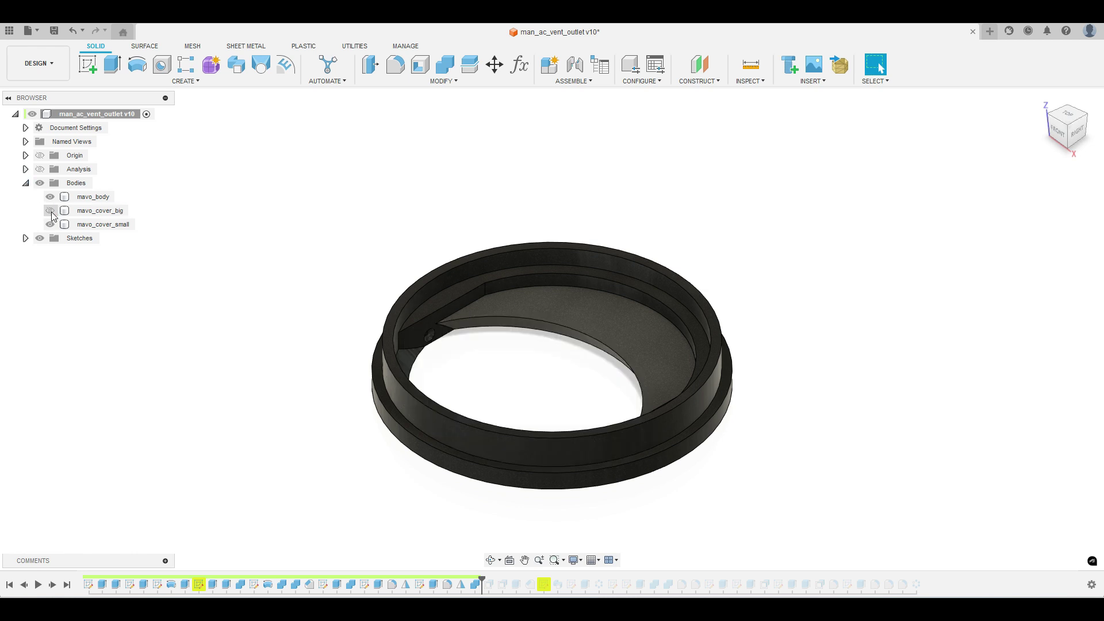
pyautogui.click(50, 224)
pyautogui.click(427, 442)
pyautogui.keyDown('shift'); pyautogui.moveTo(427, 443); pyautogui.dragTo(590, 260, button='middle'); pyautogui.keyUp('shift')
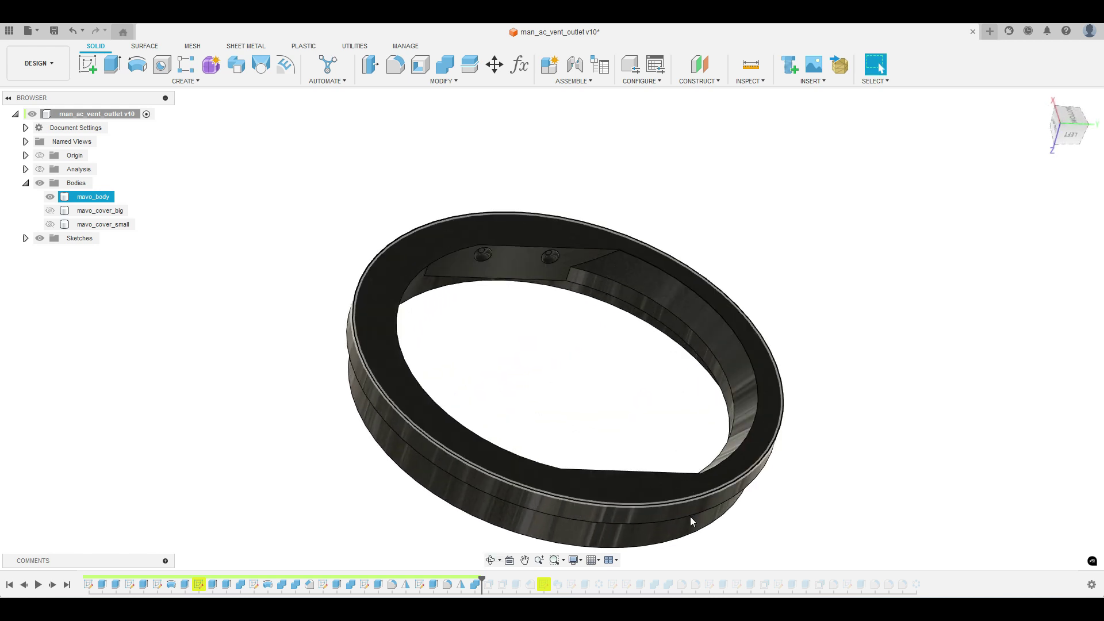
pyautogui.click(428, 138)
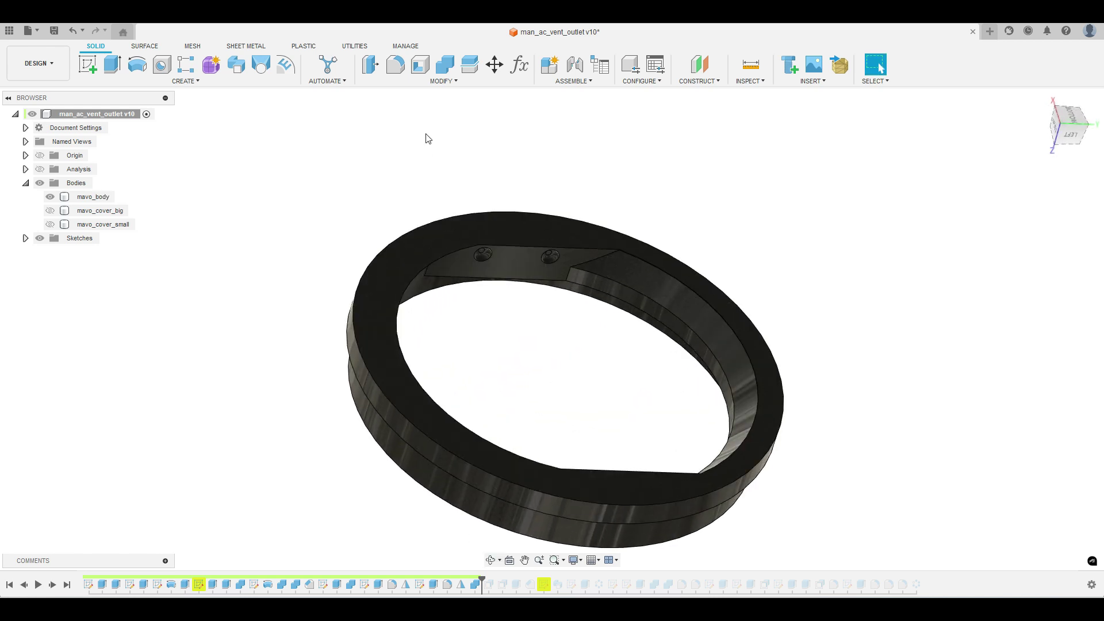
# Step: Start an Offset Face on mavo_body and select the two opposite curved inner faces of the ring
pyautogui.click(406, 84)
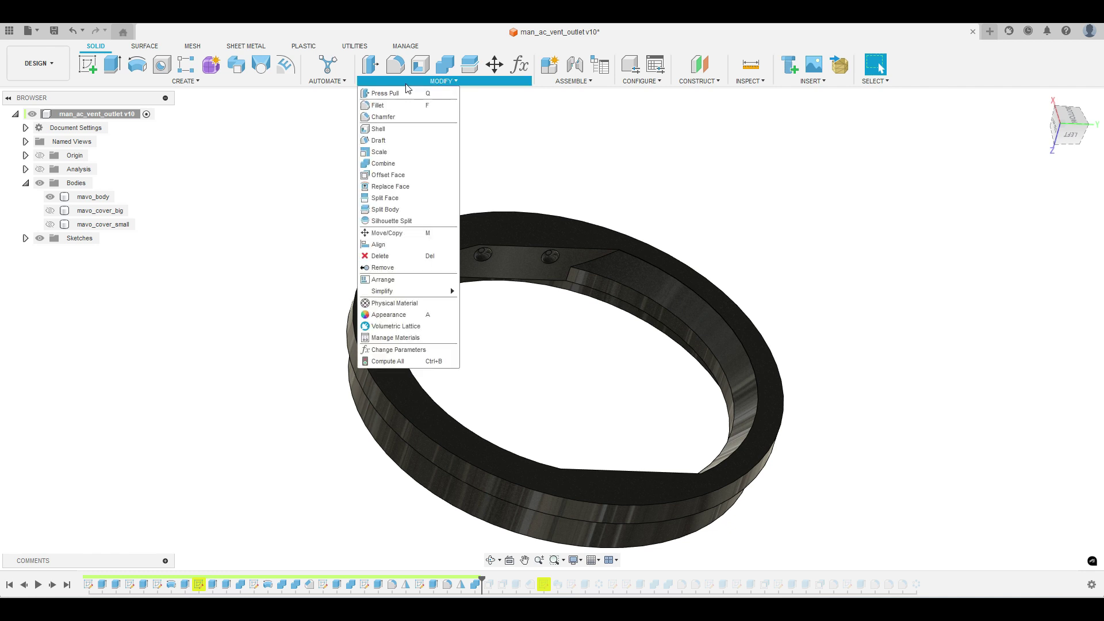
pyautogui.click(388, 175)
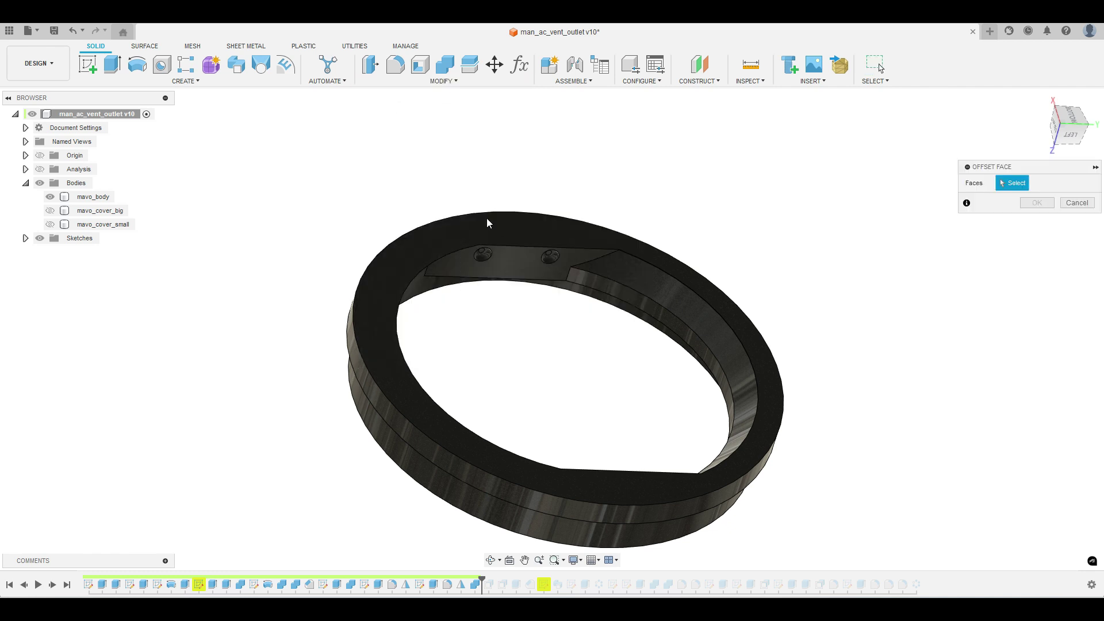
pyautogui.click(677, 294)
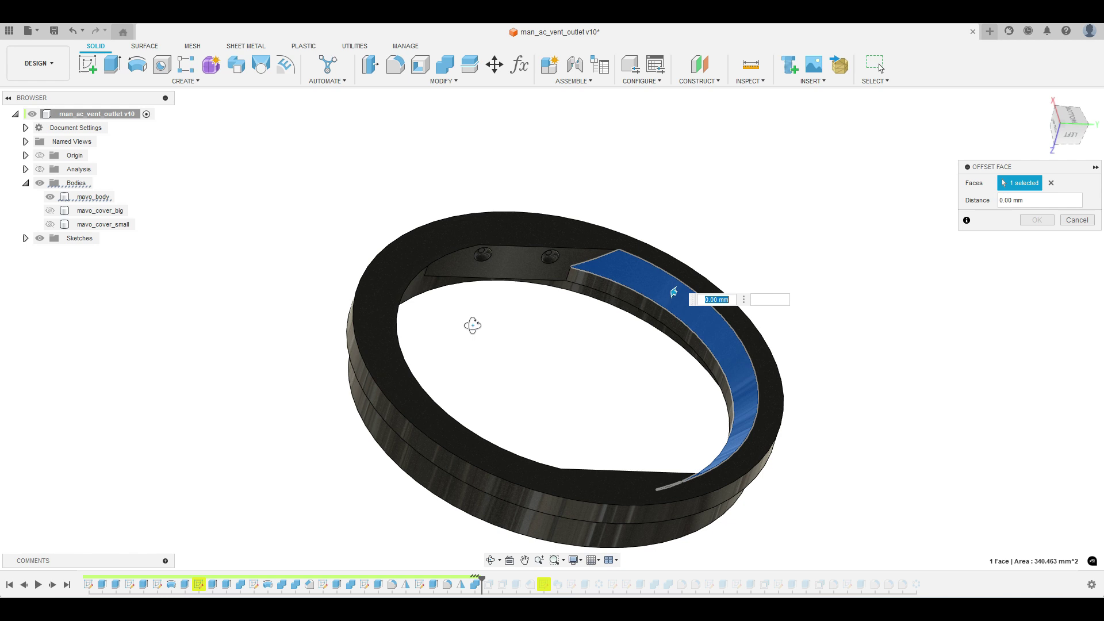
pyautogui.keyDown('shift'); pyautogui.moveTo(472, 326); pyautogui.dragTo(449, 304, button='middle'); pyautogui.keyUp('shift')
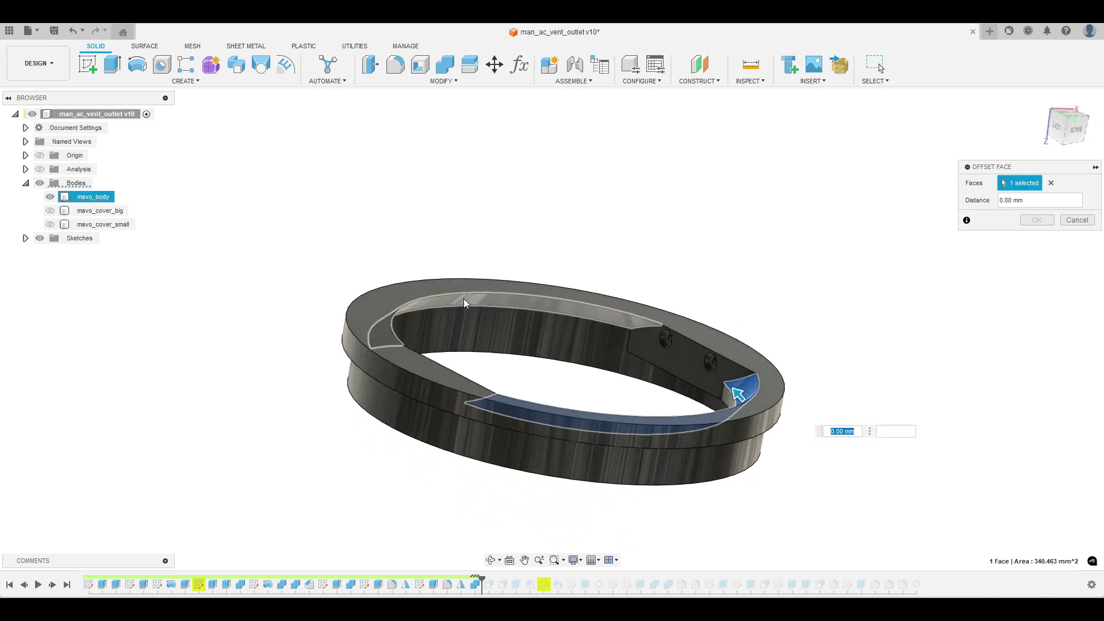
pyautogui.click(463, 299)
# Step: Add one flat inner wall of the ring and the side and end faces of its two round recesses to the offset selection
pyautogui.scroll(6, 687, 334)
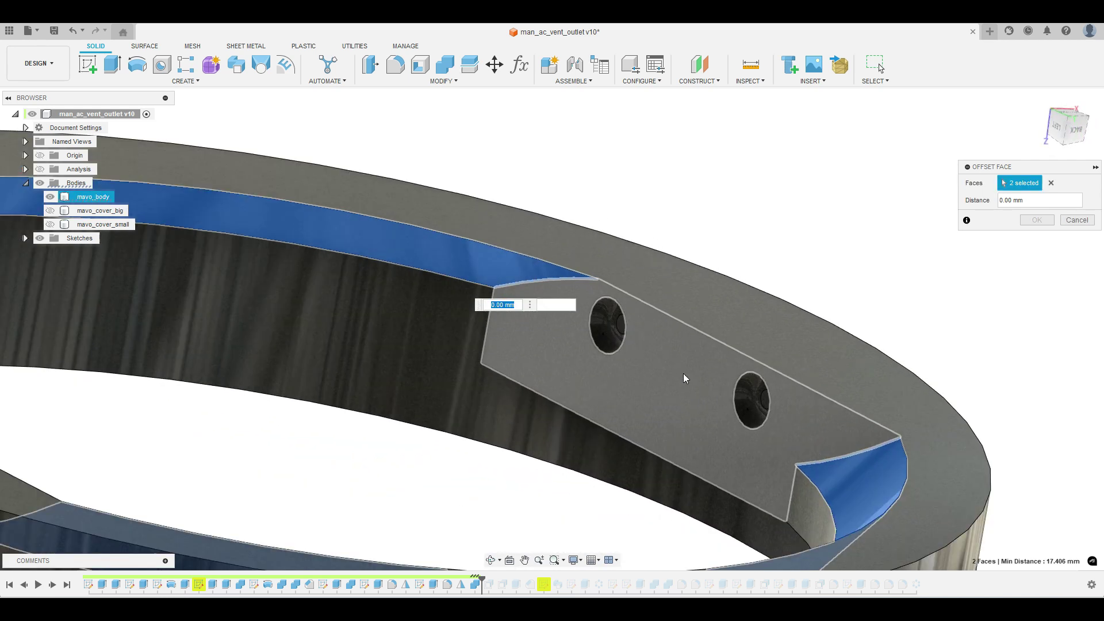
pyautogui.click(690, 398)
pyautogui.keyDown('shift'); pyautogui.moveTo(690, 397); pyautogui.dragTo(760, 377, button='middle'); pyautogui.keyUp('shift')
pyautogui.click(760, 377)
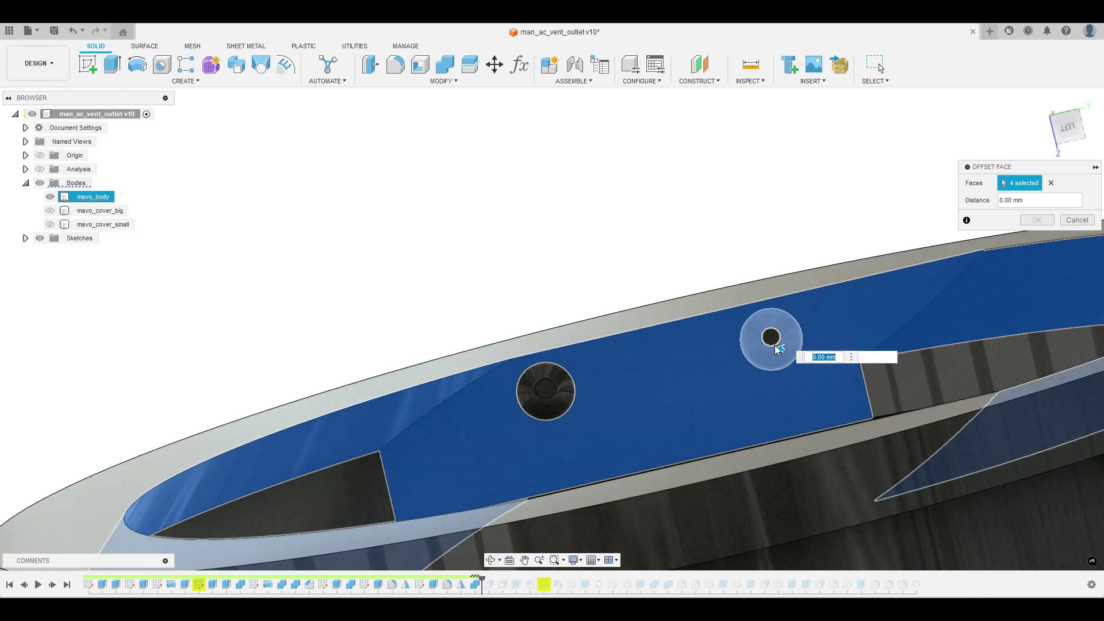
pyautogui.click(771, 340)
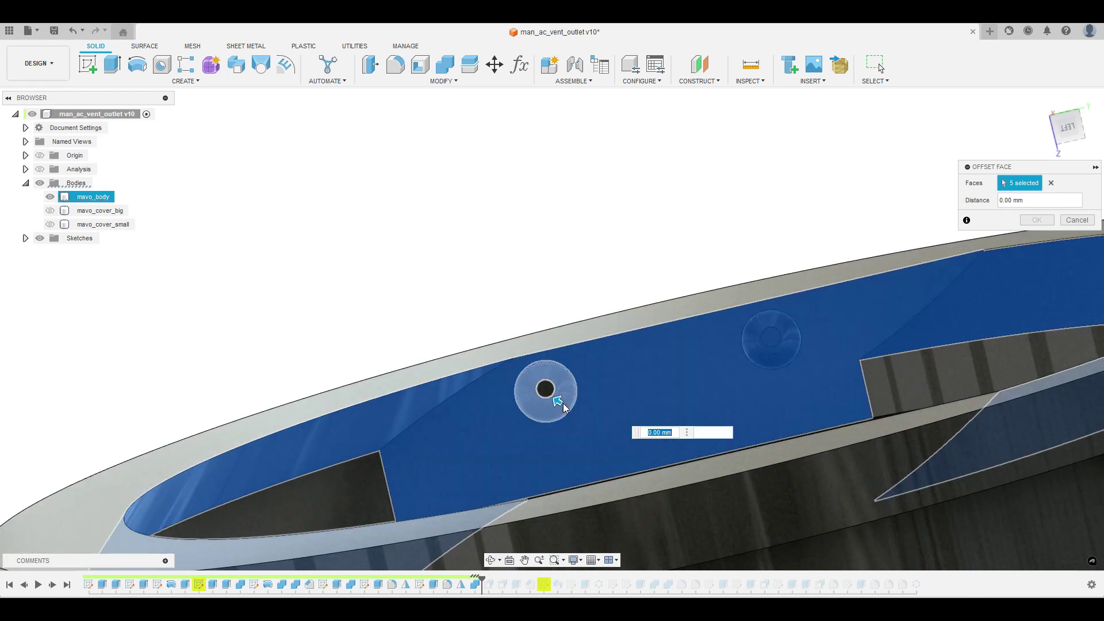
pyautogui.click(564, 403)
pyautogui.click(547, 389)
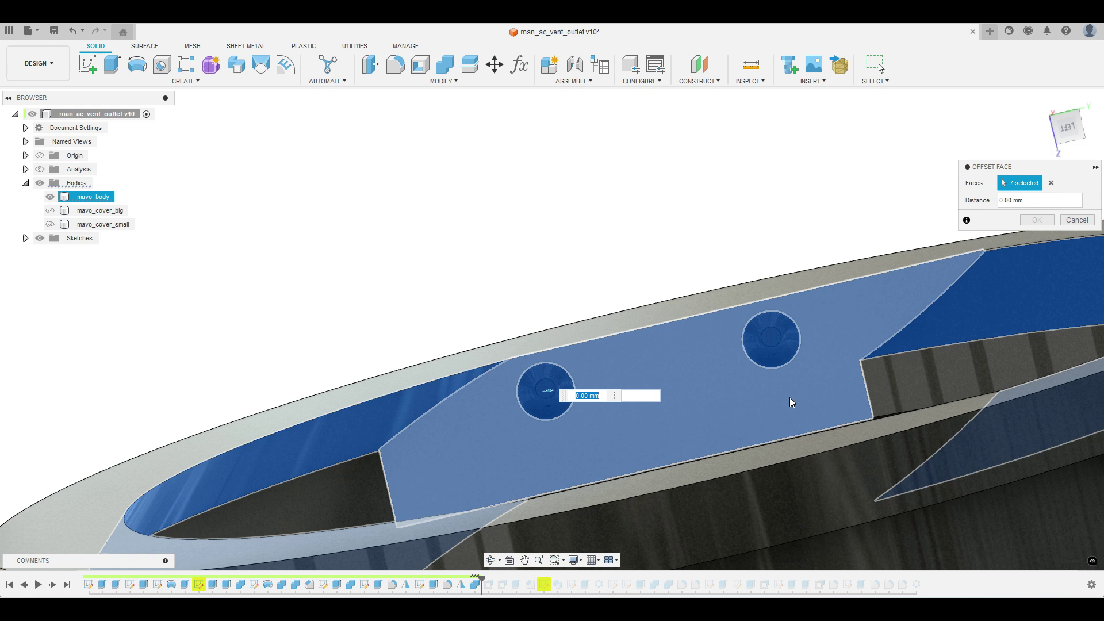
# Step: Add the opposite flat inner wall of mavo_body and the side and end faces of its two round recesses to the offset selection
pyautogui.scroll(-10, 789, 401)
pyautogui.keyDown('shift'); pyautogui.moveTo(786, 398); pyautogui.dragTo(730, 349, button='middle'); pyautogui.keyUp('shift')
pyautogui.scroll(8, 730, 344)
pyautogui.click(712, 323)
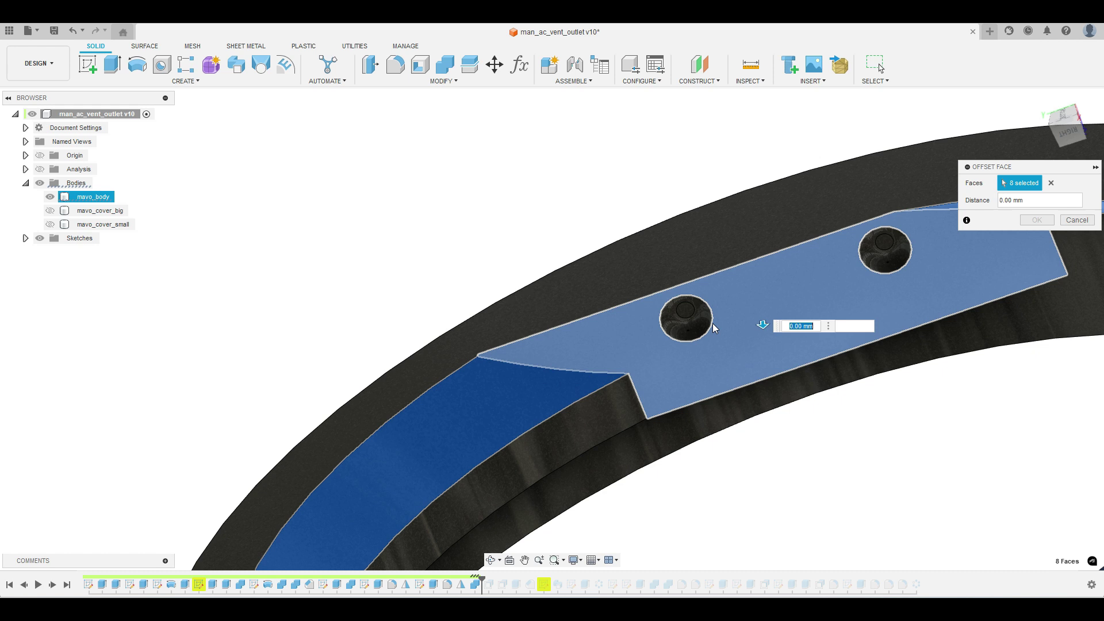
pyautogui.click(690, 321)
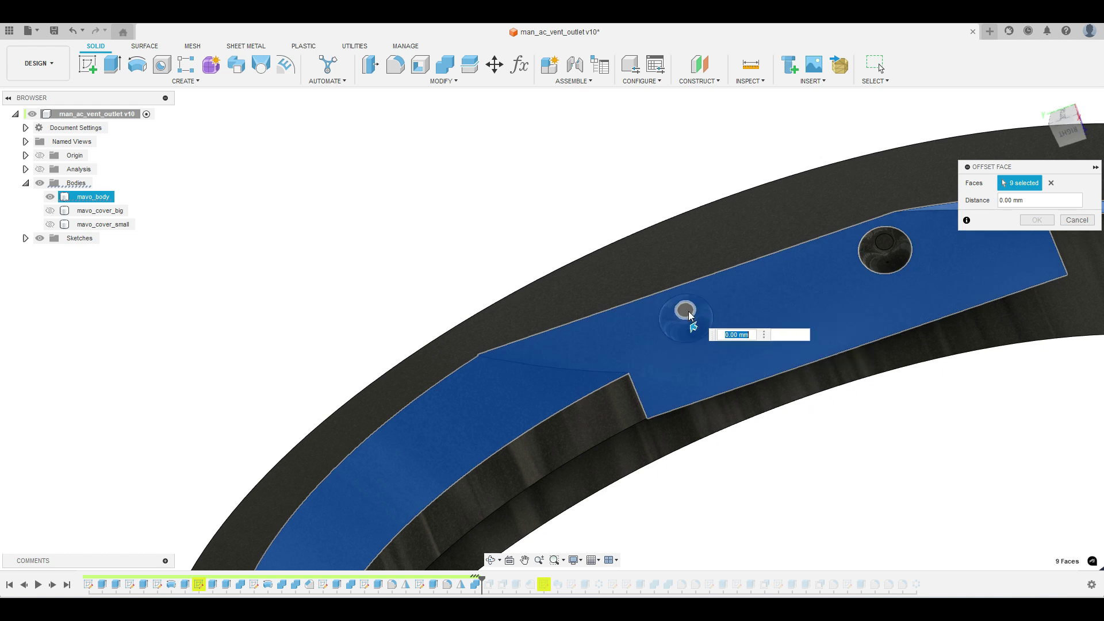
pyautogui.click(885, 262)
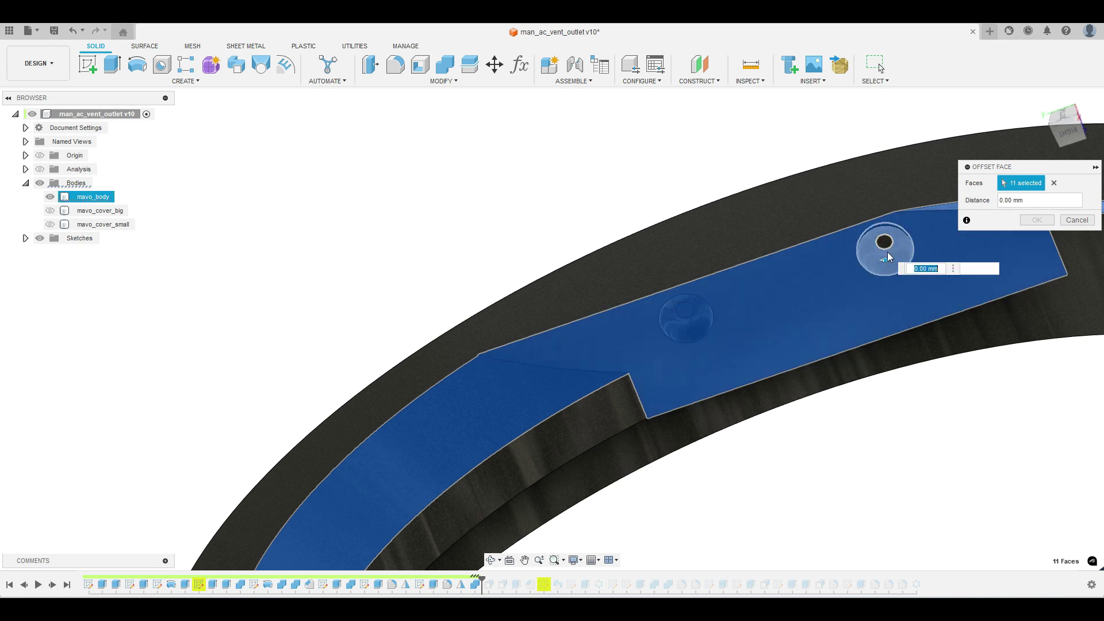
pyautogui.click(888, 243)
# Step: Offset the selected inner faces of mavo_body by -0.1 mm
pyautogui.keyDown('shift'); pyautogui.moveTo(866, 318); pyautogui.dragTo(904, 274, button='middle'); pyautogui.keyUp('shift')
pyautogui.scroll(-6, 850, 347)
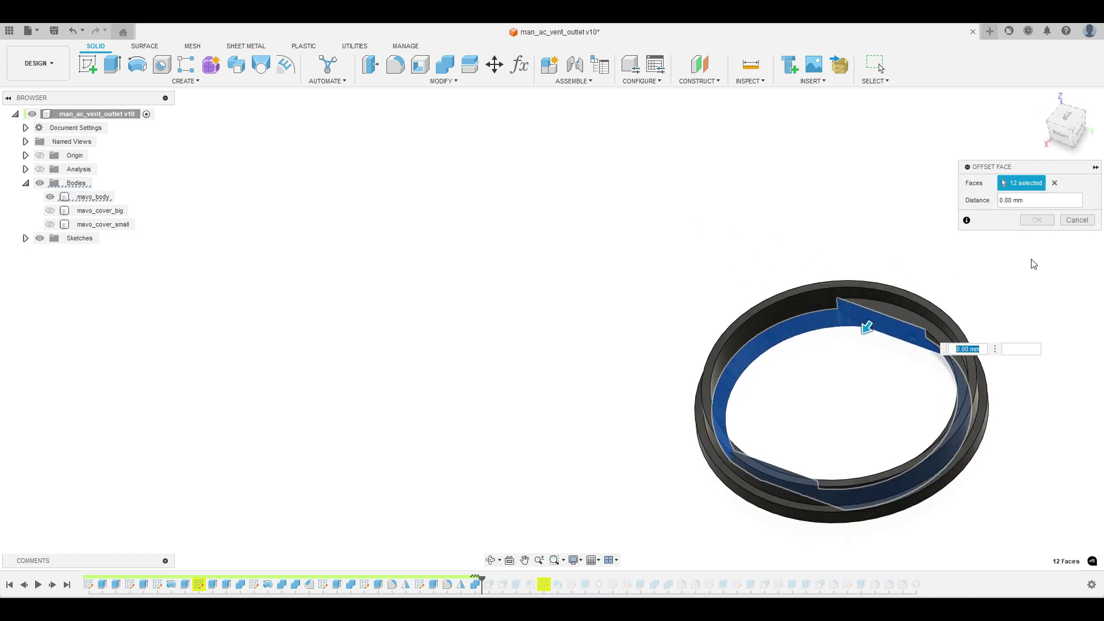
pyautogui.write('-0.1')
pyautogui.press('Return')
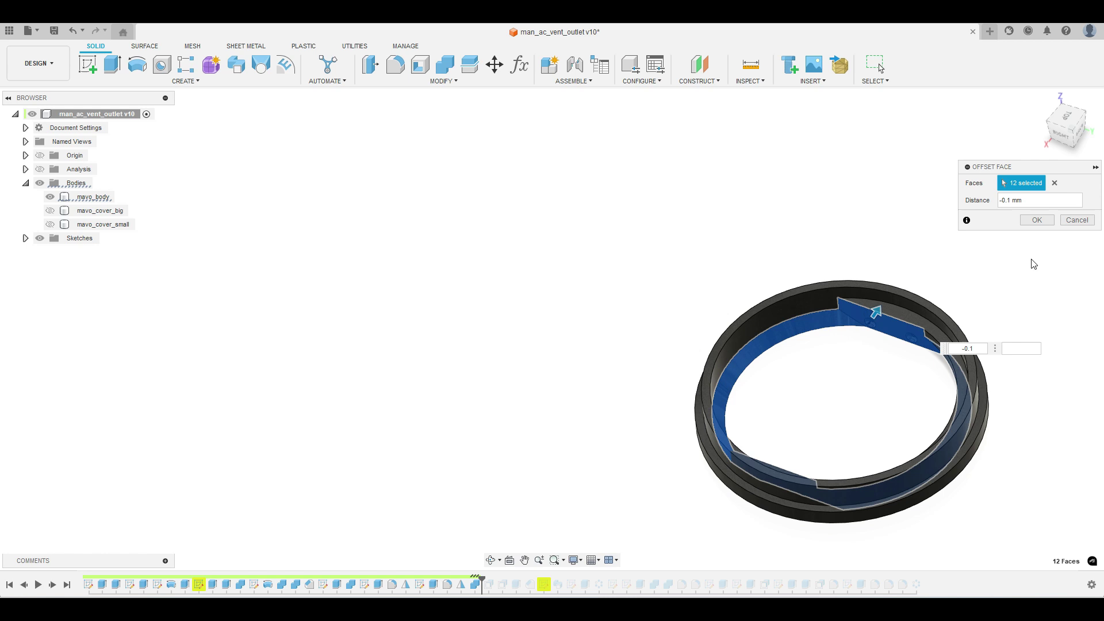
pyautogui.click(1032, 220)
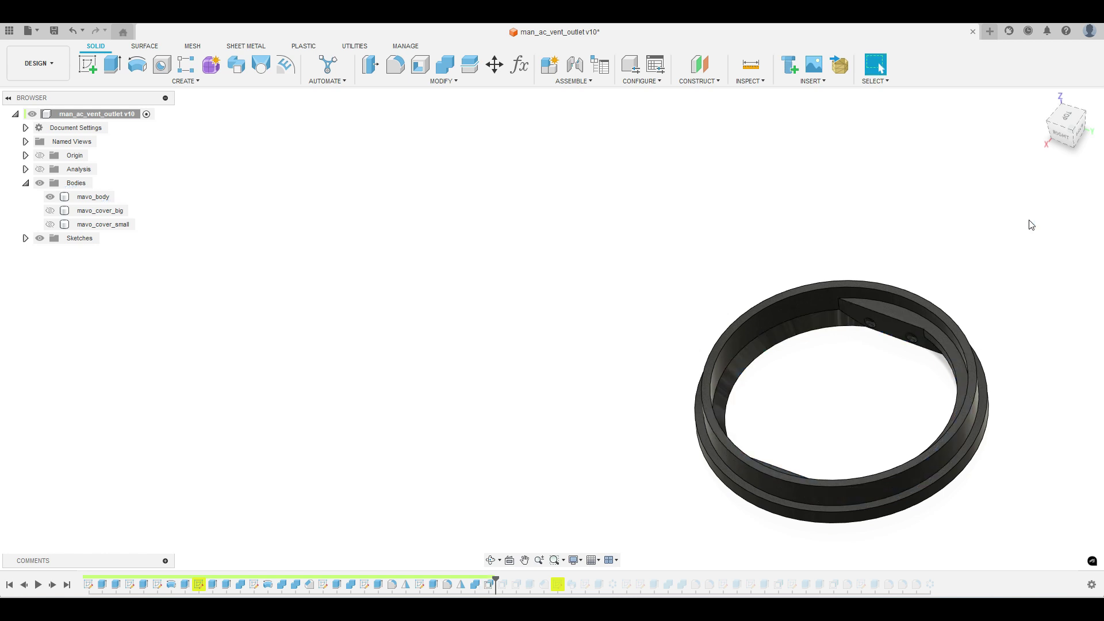
# Step: Roll the design history forward to its end and show the bodies mavo_cover_big and mavo_cover_small again
pyautogui.click(68, 586)
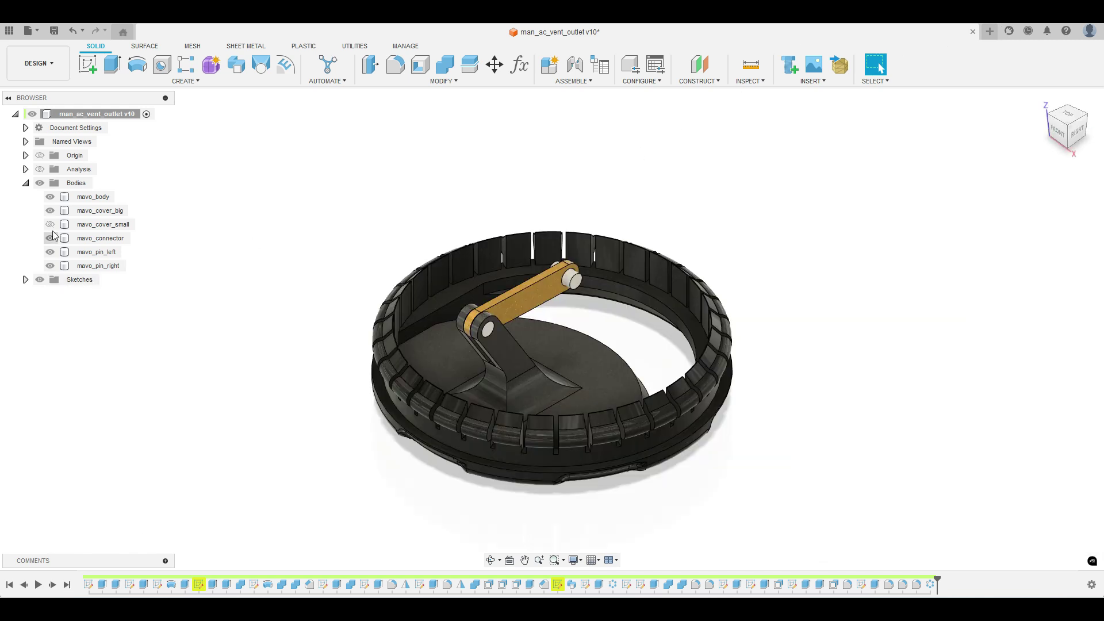
pyautogui.click(50, 210)
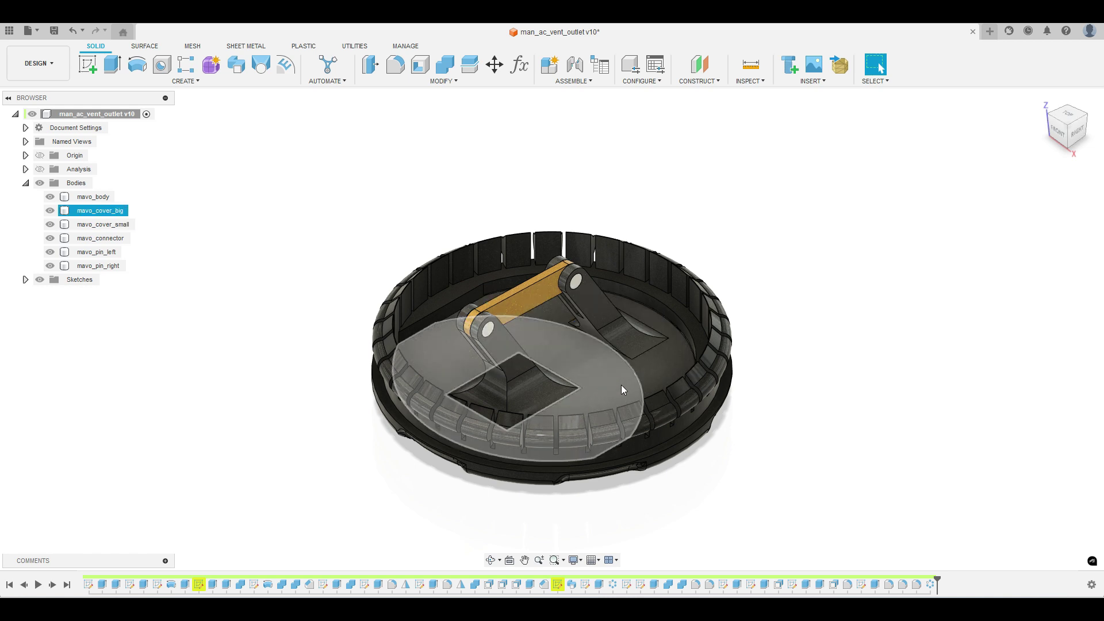
pyautogui.keyDown('shift'); pyautogui.moveTo(654, 395); pyautogui.dragTo(920, 219, button='middle'); pyautogui.keyUp('shift')
pyautogui.scroll(-2, 615, 359)
pyautogui.scroll(6, 623, 353)
pyautogui.scroll(-4, 770, 299)
pyautogui.click(1041, 100)
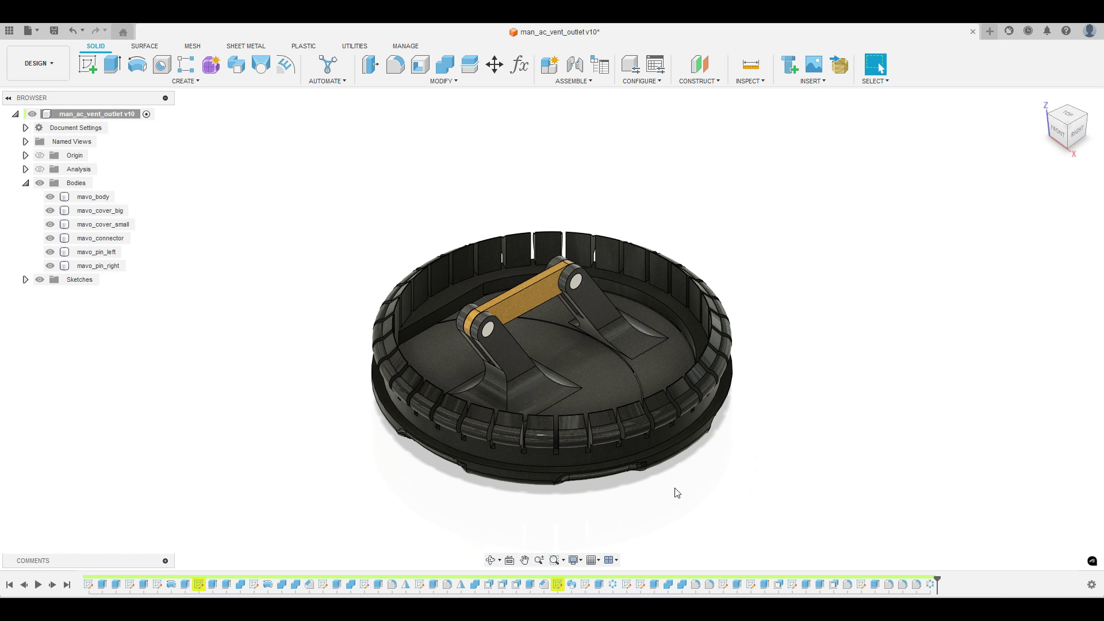
pyautogui.keyDown('shift'); pyautogui.moveTo(714, 464); pyautogui.dragTo(770, 419, button='middle'); pyautogui.keyUp('shift')
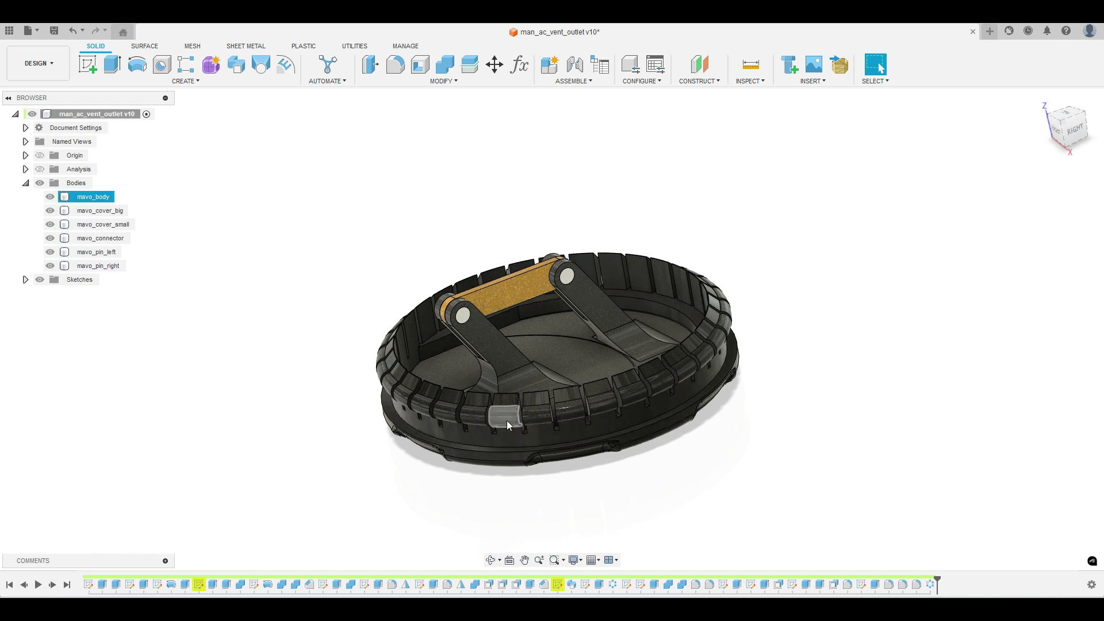
pyautogui.moveTo(473, 425)
pyautogui.keyDown('shift'); pyautogui.mouseDown(button='middle')
pyautogui.moveTo(491, 414)
pyautogui.moveTo(451, 401)
pyautogui.moveTo(469, 394)
pyautogui.moveTo(477, 410)
pyautogui.moveTo(413, 391)
pyautogui.moveTo(446, 407)
pyautogui.moveTo(526, 393)
pyautogui.moveTo(479, 413)
pyautogui.moveTo(459, 407)
pyautogui.moveTo(470, 416)
pyautogui.mouseUp(button='middle'); pyautogui.keyUp('shift')
pyautogui.press('Escape')
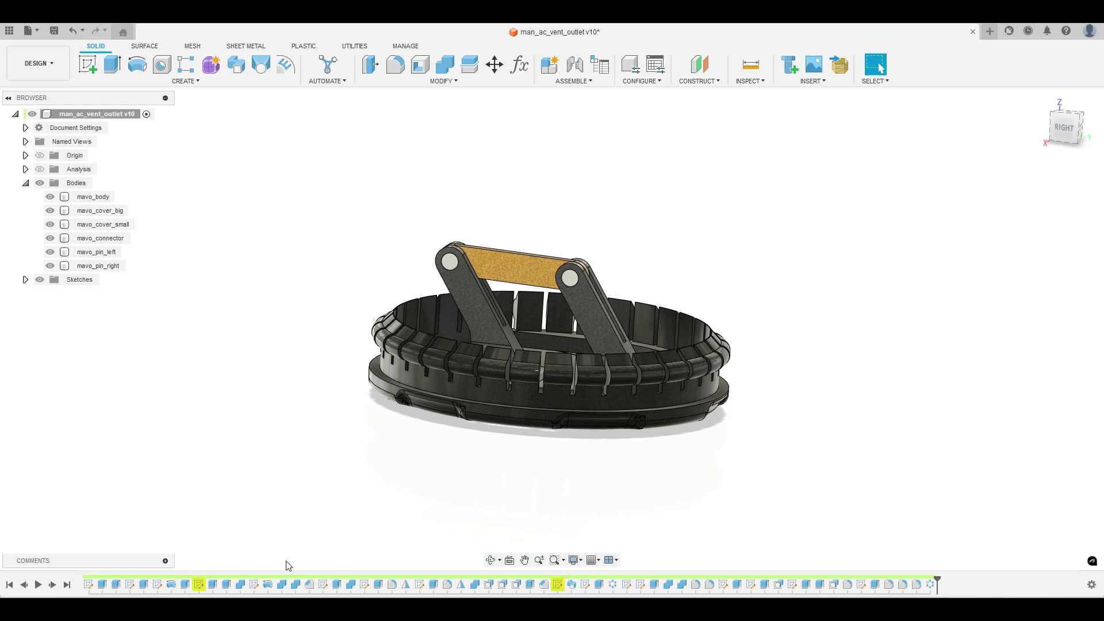
# Step: Find Sketch9, which holds the round bead profile at the ring's outer rim, in the design history and open it for editing
pyautogui.click(363, 584)
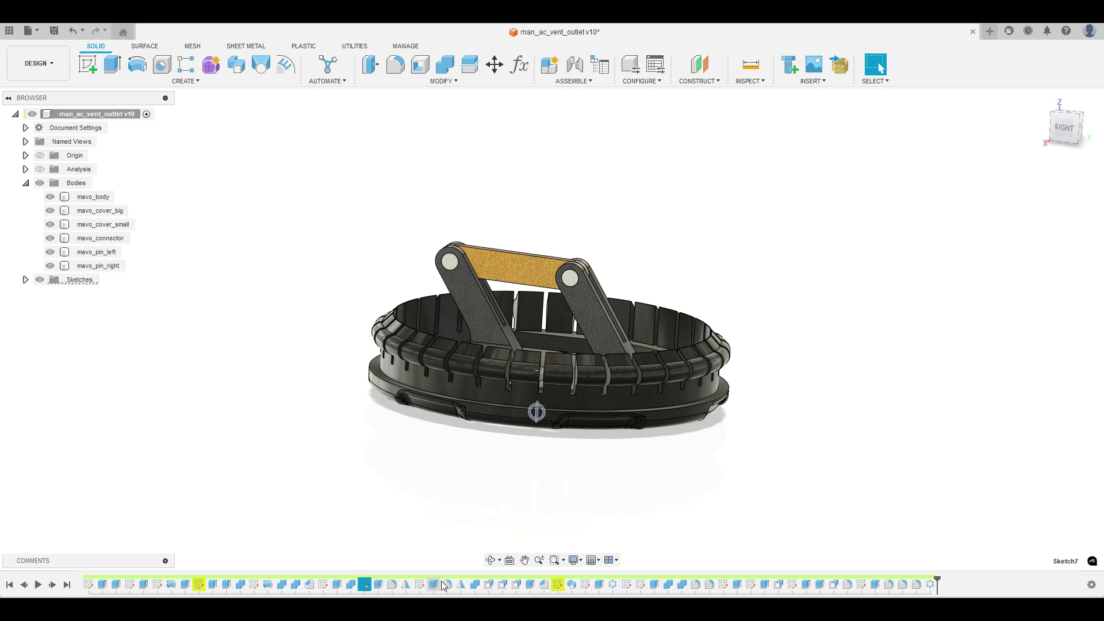
pyautogui.click(586, 585)
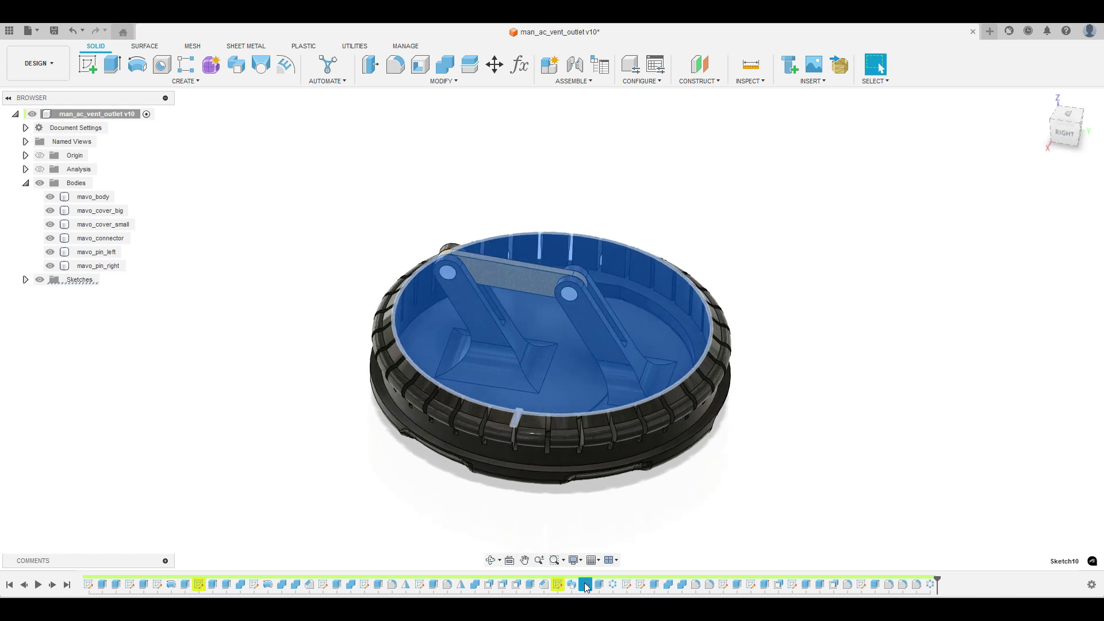
pyautogui.click(558, 585)
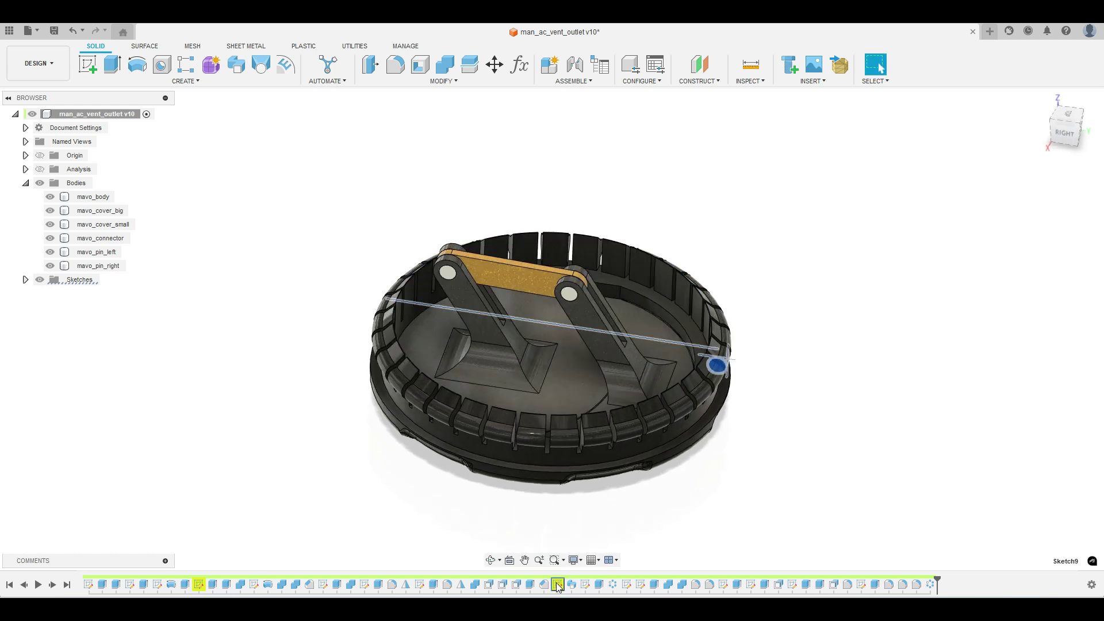
pyautogui.click(492, 560)
pyautogui.moveTo(575, 471); pyautogui.dragTo(882, 68)
pyautogui.click(874, 64)
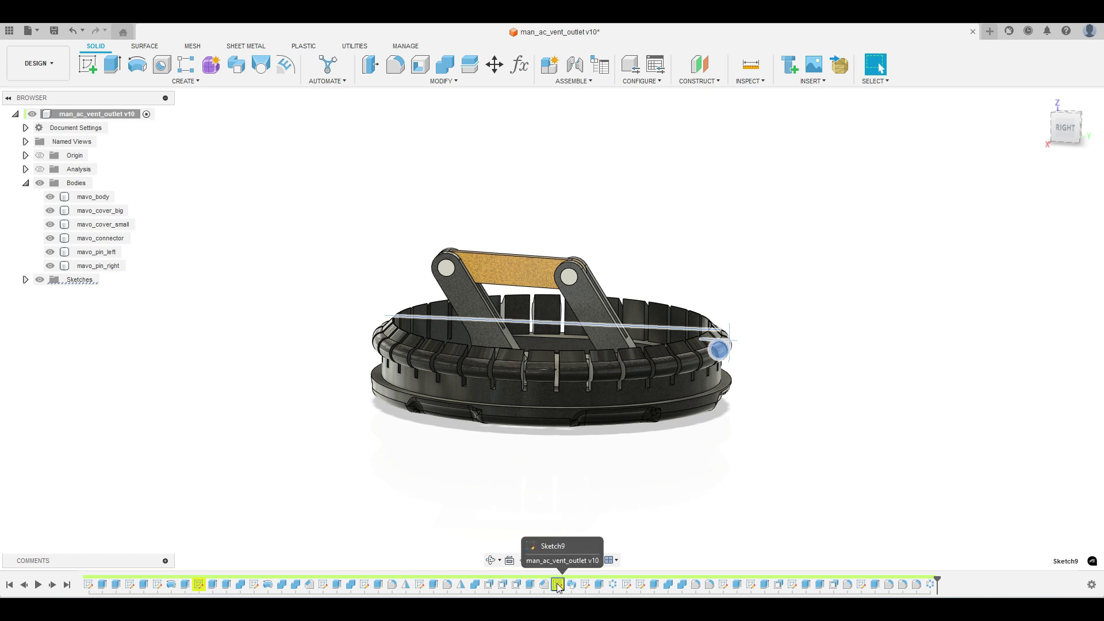
pyautogui.click(730, 337)
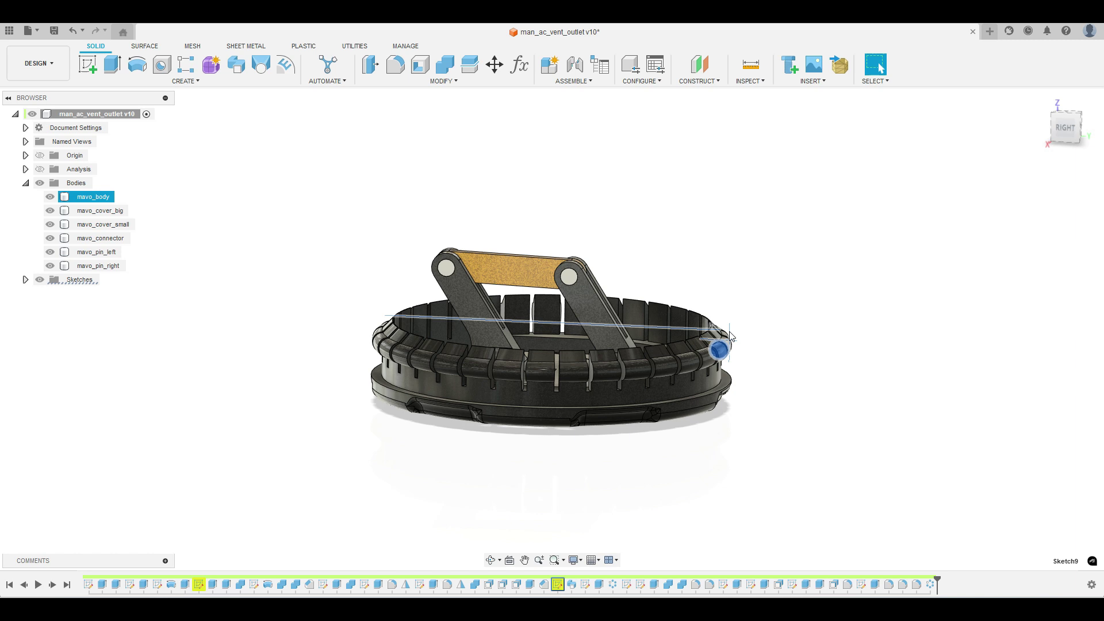
pyautogui.rightClick(557, 584)
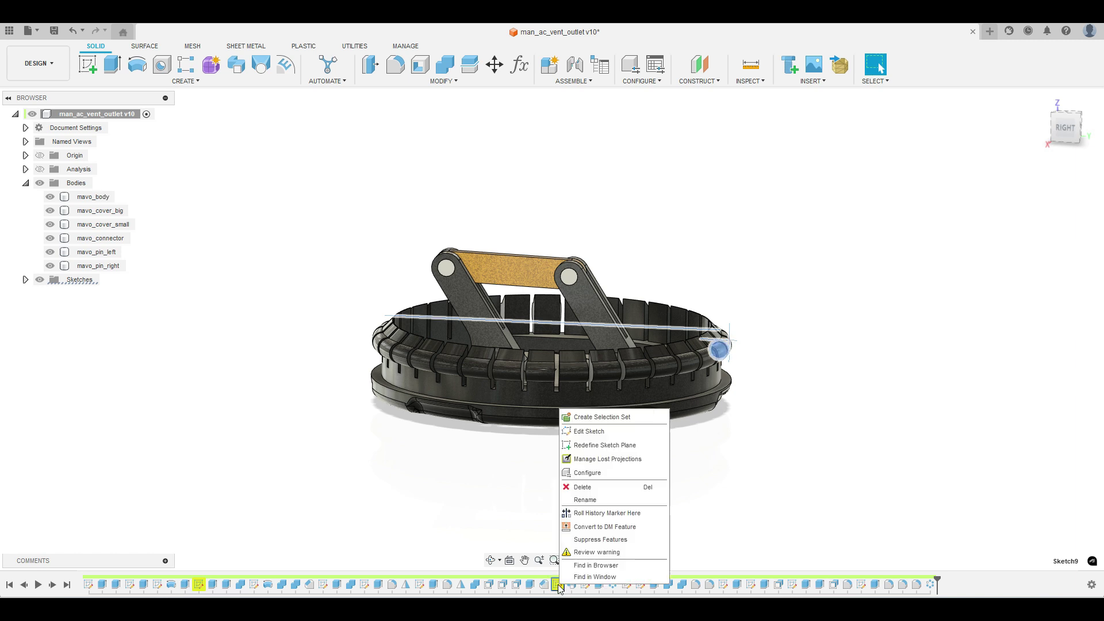
pyautogui.click(593, 440)
# Step: Set the horizontal distance from the ring's outer edge to the bead circle's vertical tangent line to 1.5 mm, and finish the sketch
pyautogui.scroll(6, 744, 326)
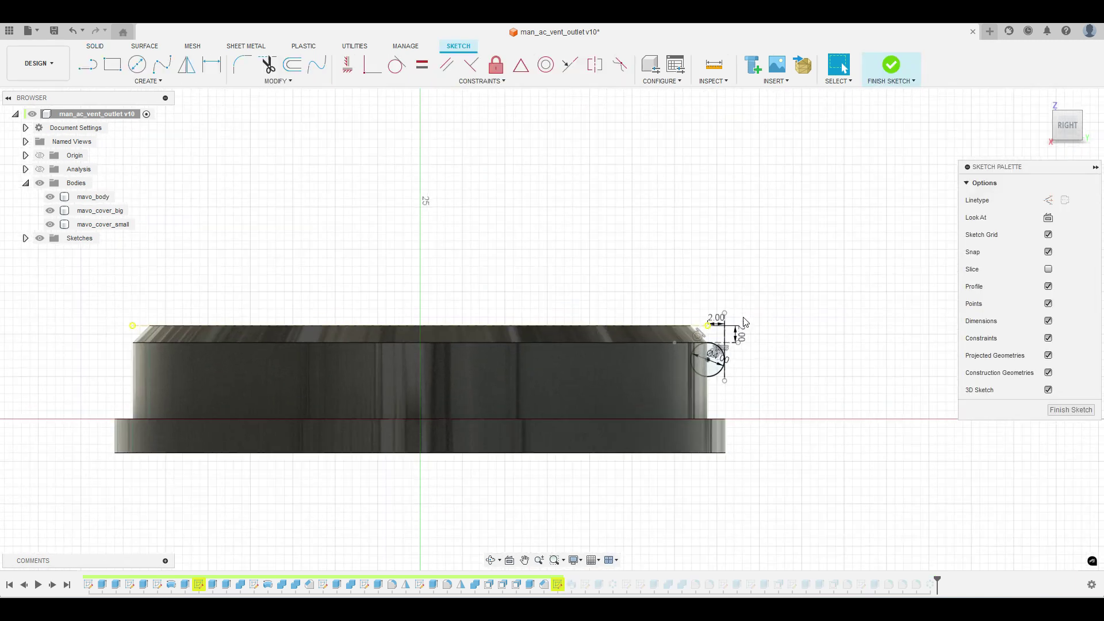
pyautogui.scroll(2, 744, 327)
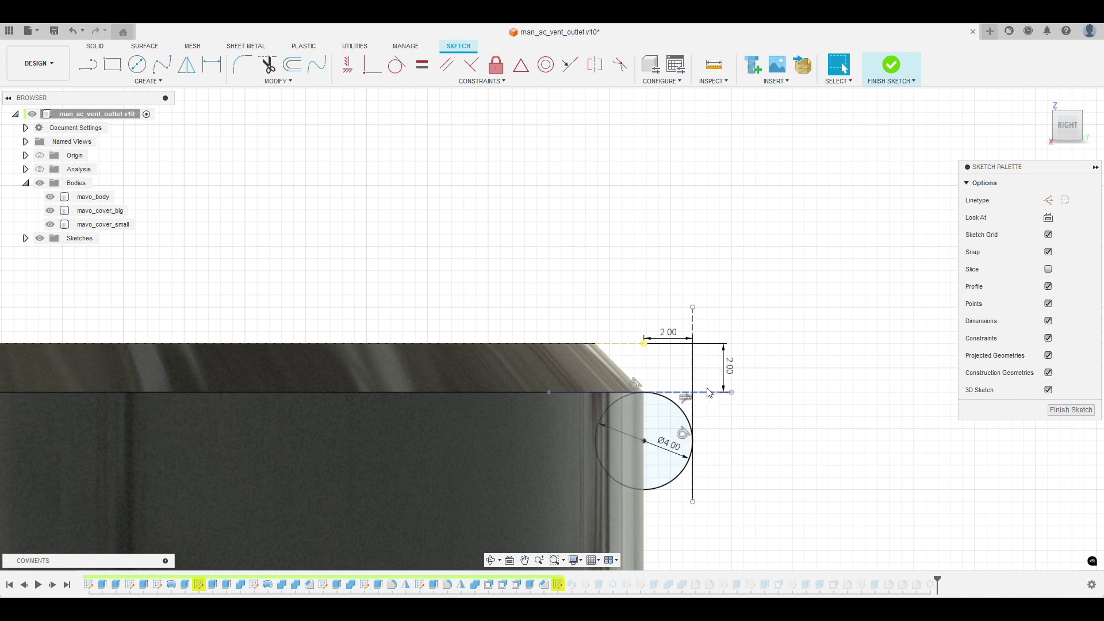
pyautogui.doubleClick(673, 337)
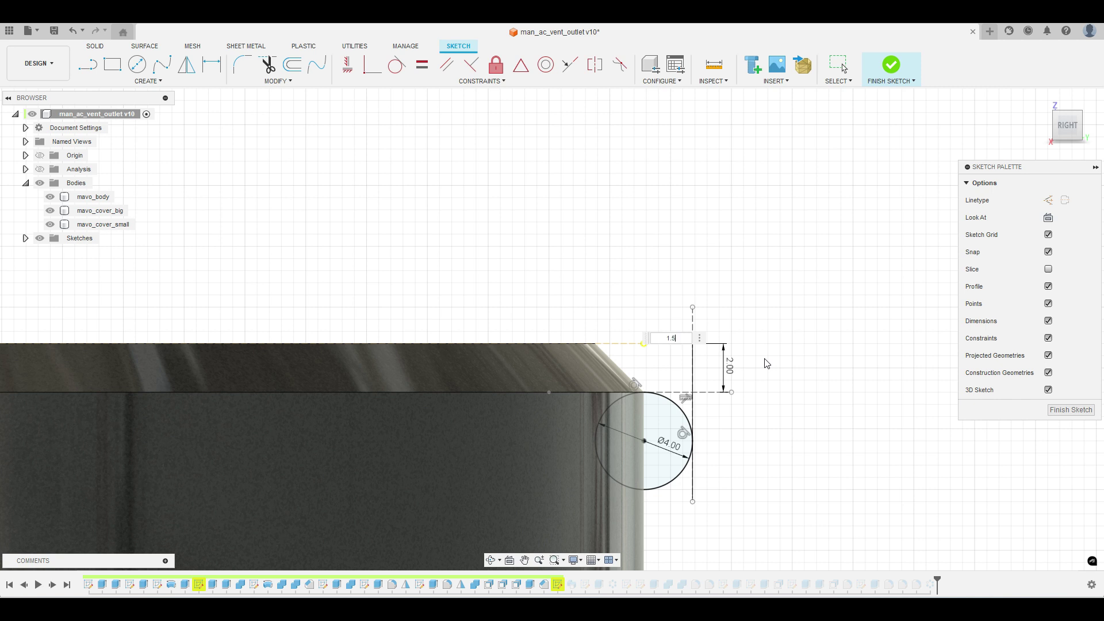
pyautogui.press('Return')
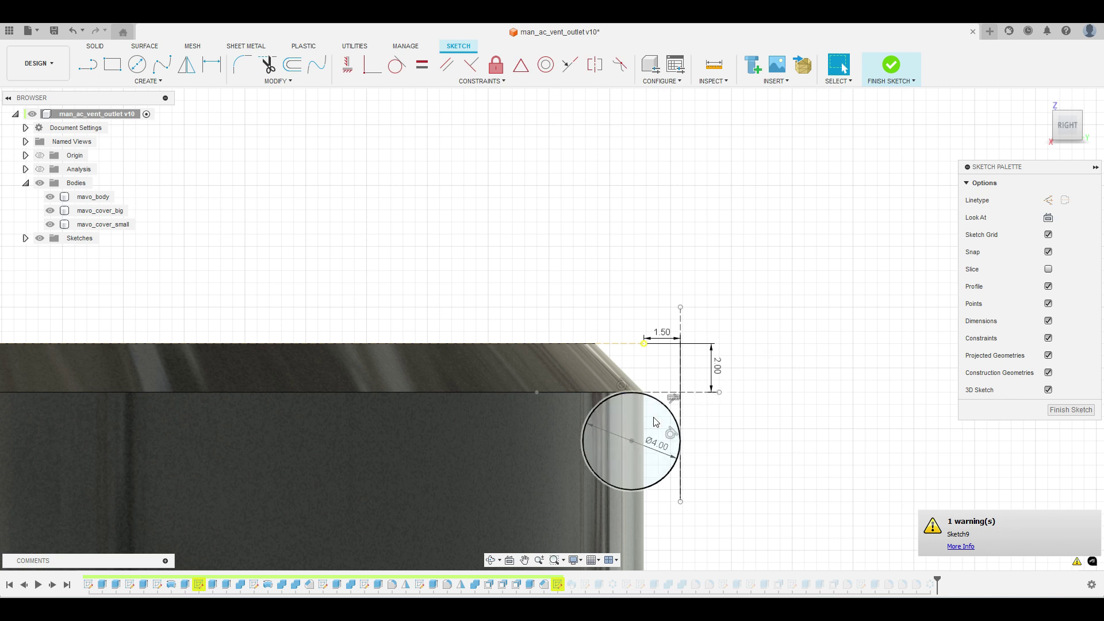
pyautogui.moveTo(673, 423)
pyautogui.keyDown('shift'); pyautogui.mouseDown(button='middle')
pyautogui.moveTo(754, 461)
pyautogui.moveTo(743, 416)
pyautogui.moveTo(761, 412)
pyautogui.moveTo(754, 426)
pyautogui.mouseUp(button='middle'); pyautogui.keyUp('shift')
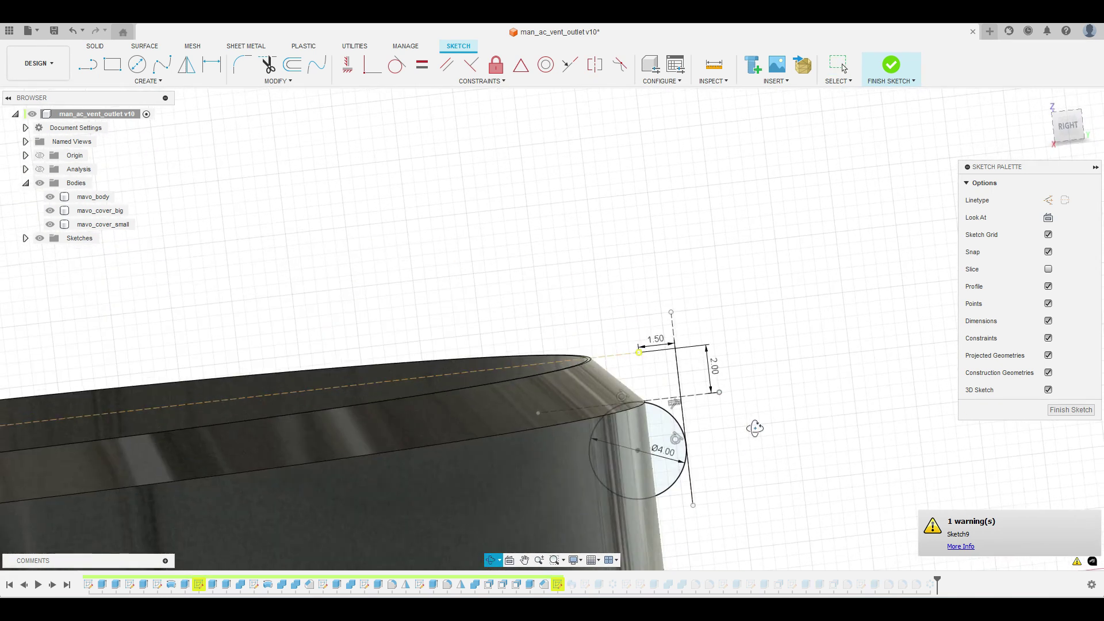
pyautogui.click(1070, 409)
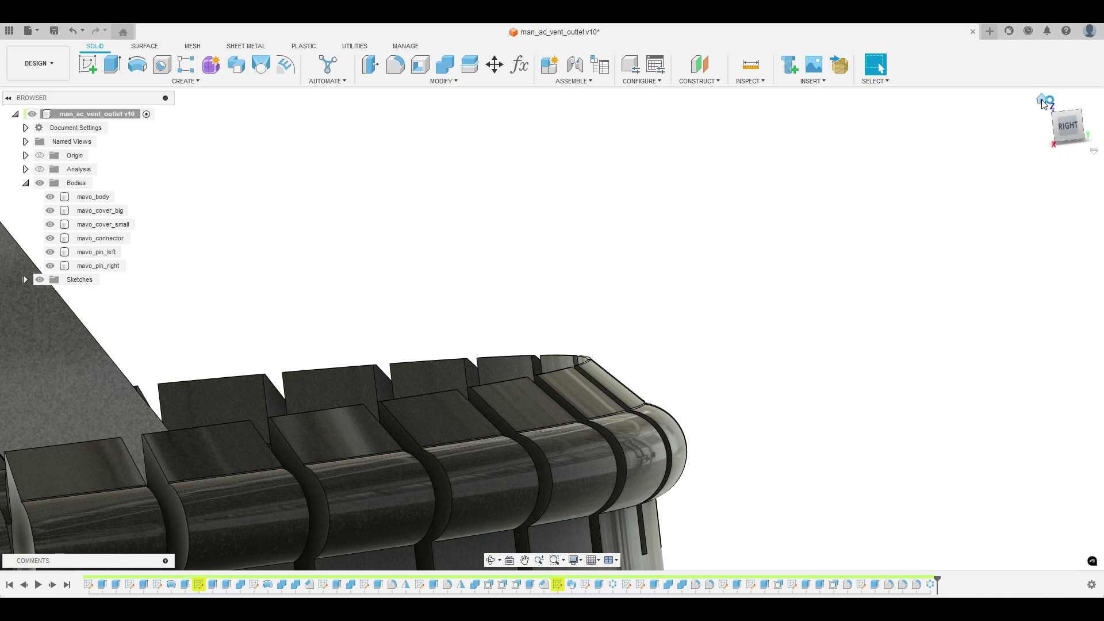
# Step: Return to the home view and recompute all features of the design
pyautogui.click(1041, 100)
pyautogui.click(441, 81)
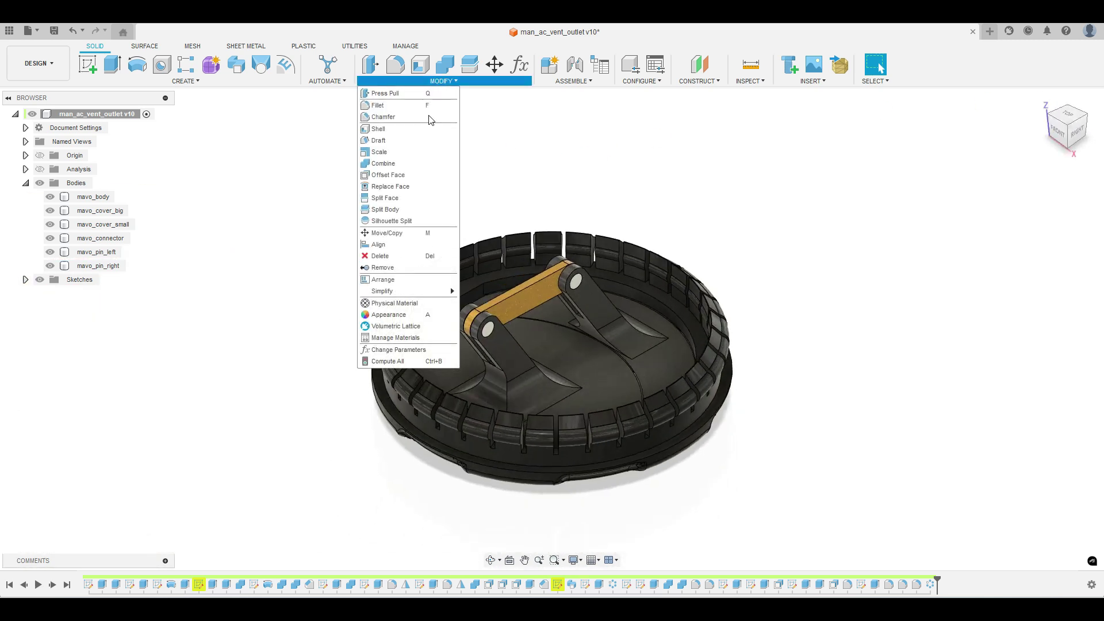
pyautogui.click(406, 362)
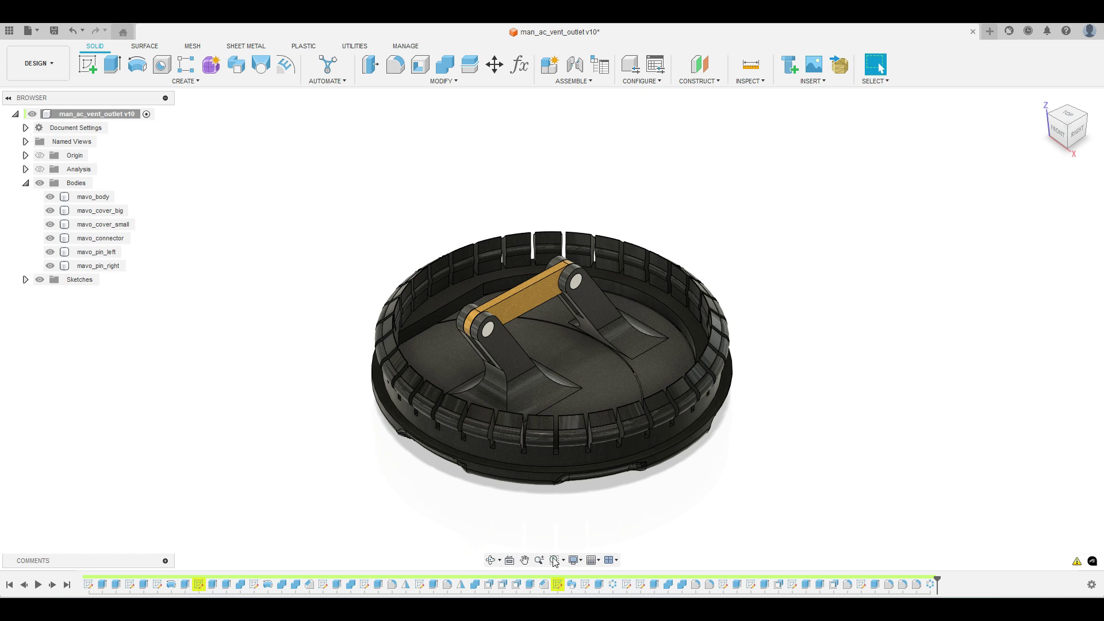
# Step: Examine the two sketches flagged with warnings, Sketch4 and Sketch9, and inspect the bead circle's position at the slotted rim up close
pyautogui.click(199, 585)
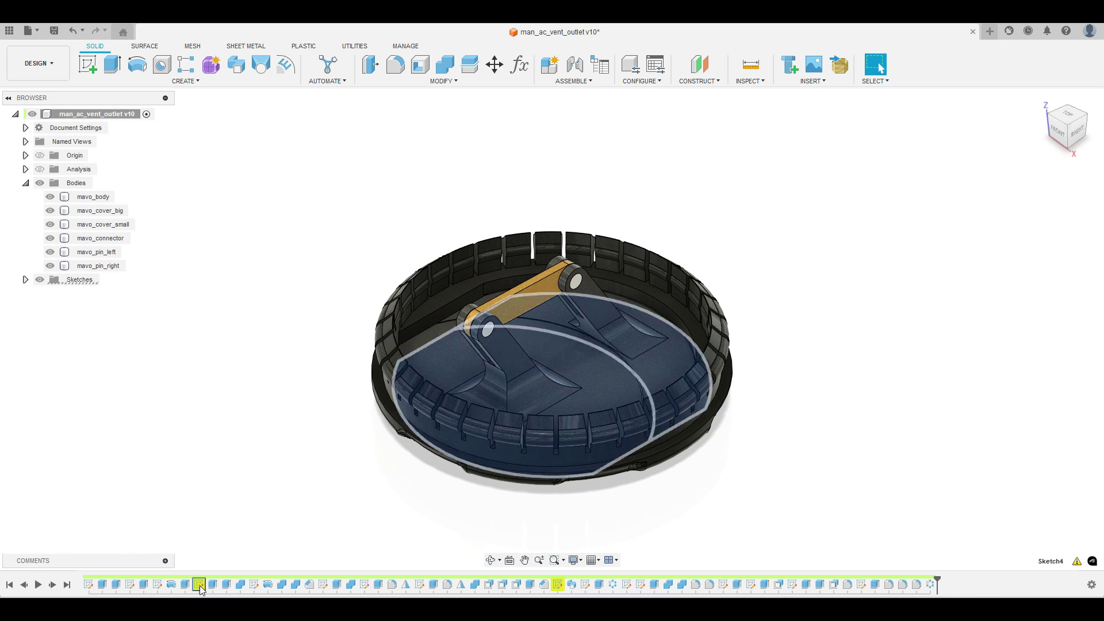
pyautogui.click(557, 584)
pyautogui.moveTo(769, 308)
pyautogui.keyDown('shift'); pyautogui.mouseDown(button='middle')
pyautogui.moveTo(745, 315)
pyautogui.moveTo(707, 300)
pyautogui.moveTo(704, 260)
pyautogui.mouseUp(button='middle'); pyautogui.keyUp('shift')
pyautogui.scroll(-2, 733, 293)
pyautogui.scroll(8, 707, 315)
pyautogui.keyDown('shift'); pyautogui.moveTo(694, 297); pyautogui.dragTo(747, 294, button='middle'); pyautogui.keyUp('shift')
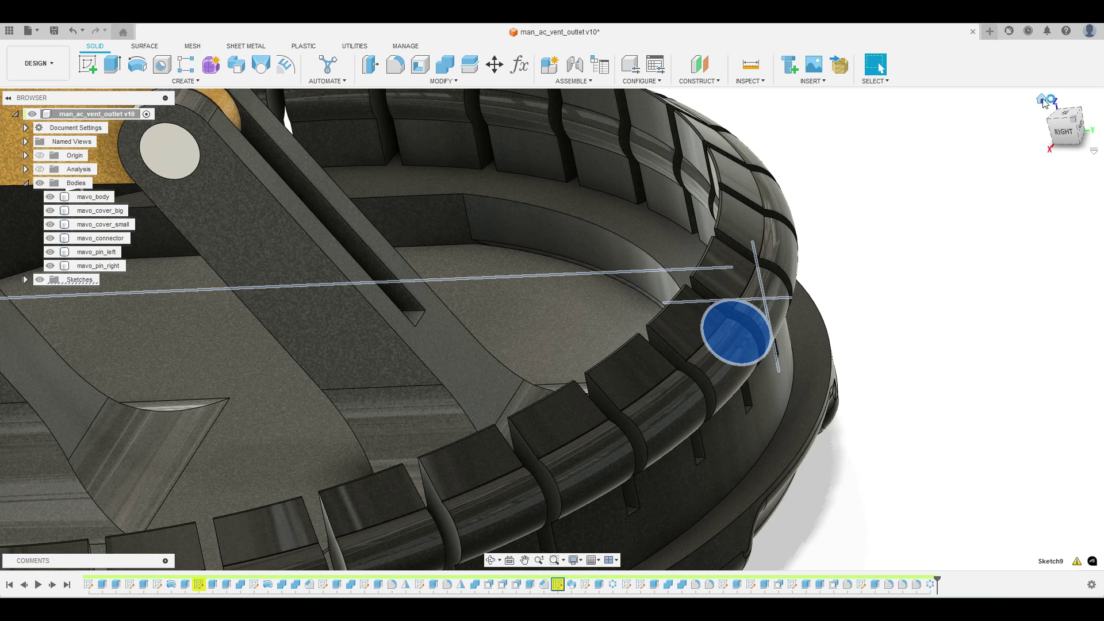
pyautogui.click(1041, 99)
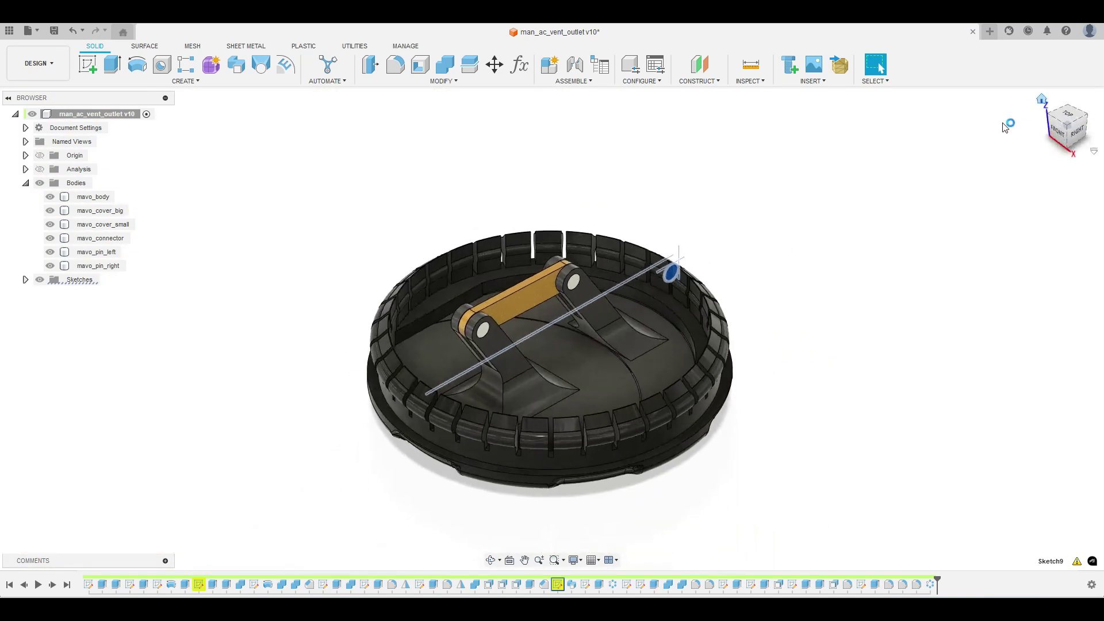
pyautogui.click(799, 291)
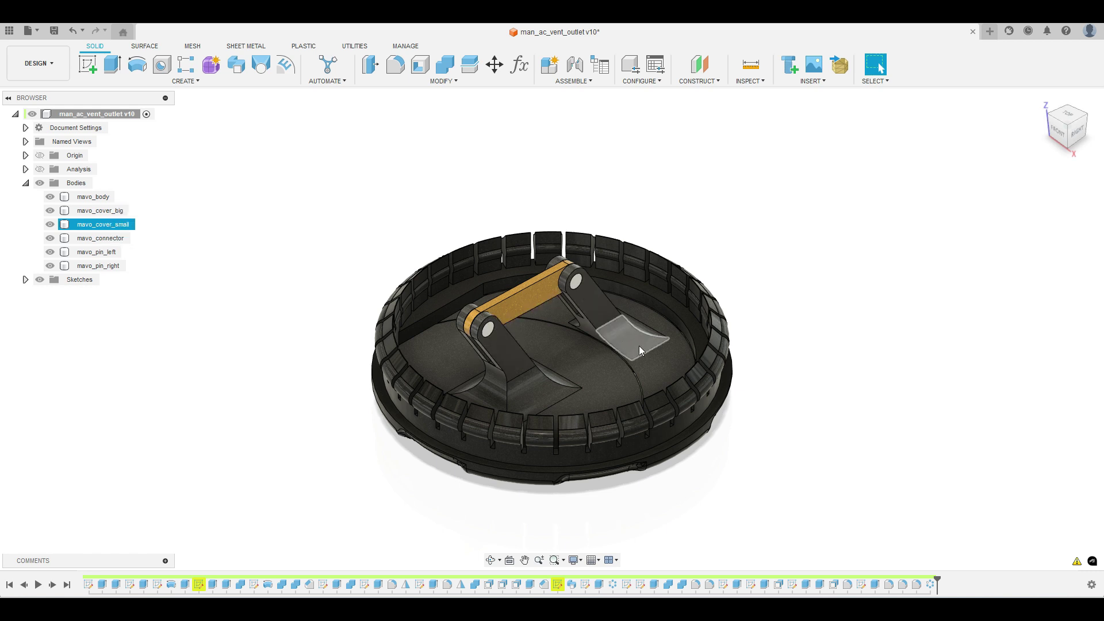
# Step: Inspect the two covers, their arms and the slotted ring from several angles, and return to the home view
pyautogui.keyDown('shift'); pyautogui.moveTo(632, 355); pyautogui.dragTo(585, 372, button='middle'); pyautogui.keyUp('shift')
pyautogui.click(585, 372)
pyautogui.scroll(2, 585, 372)
pyautogui.scroll(3, 585, 368)
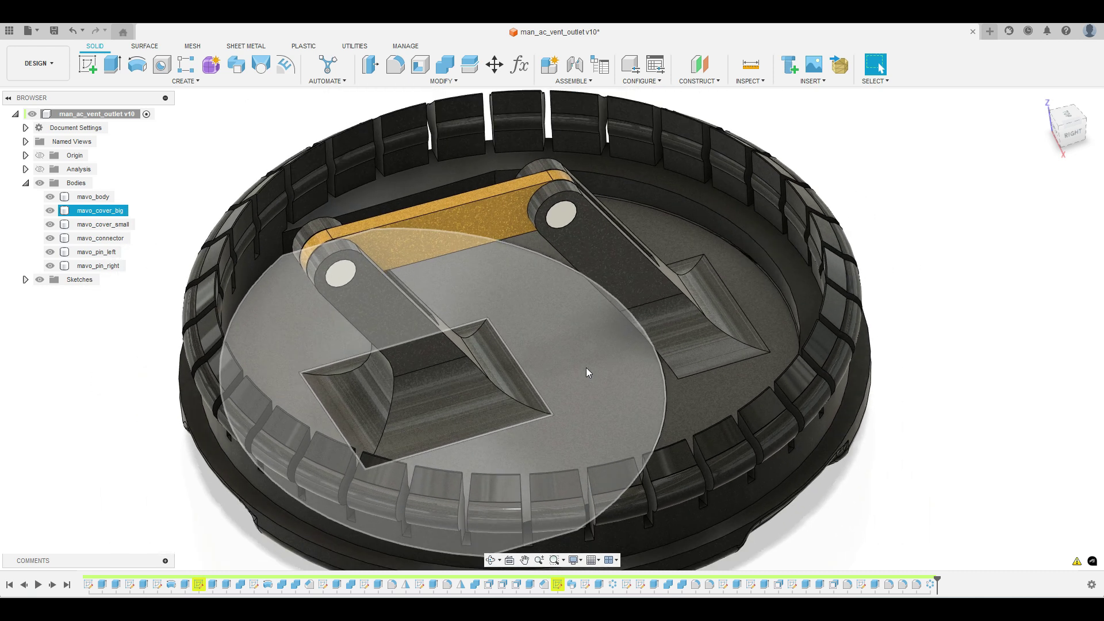
pyautogui.scroll(-3, 586, 367)
pyautogui.click(644, 318)
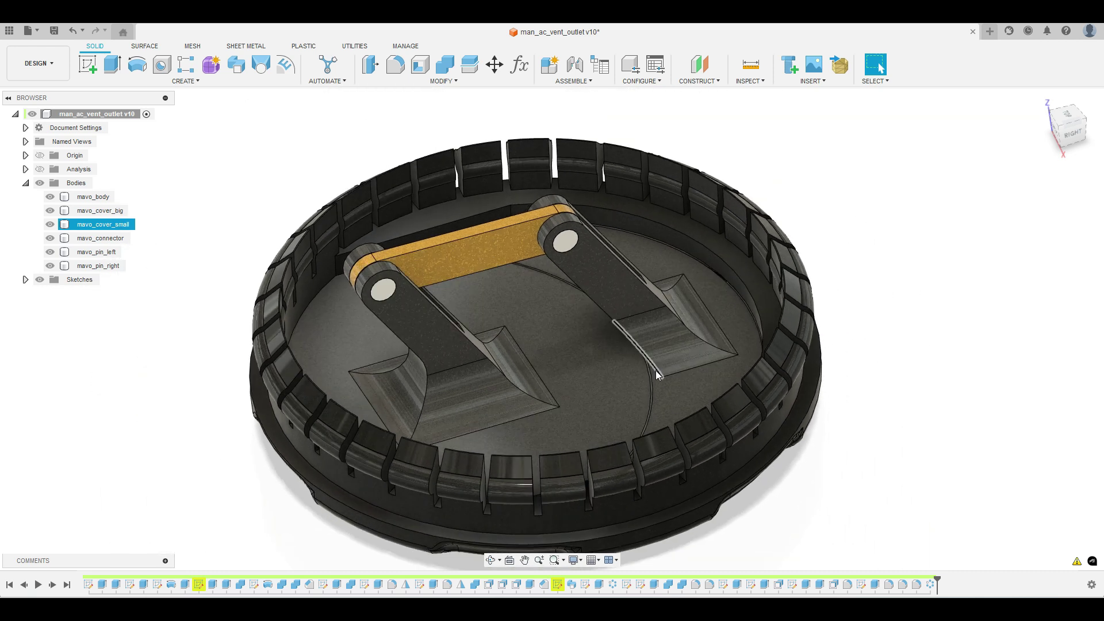
pyautogui.keyDown('shift'); pyautogui.moveTo(656, 370); pyautogui.dragTo(656, 426, button='middle'); pyautogui.keyUp('shift')
pyautogui.press('Escape')
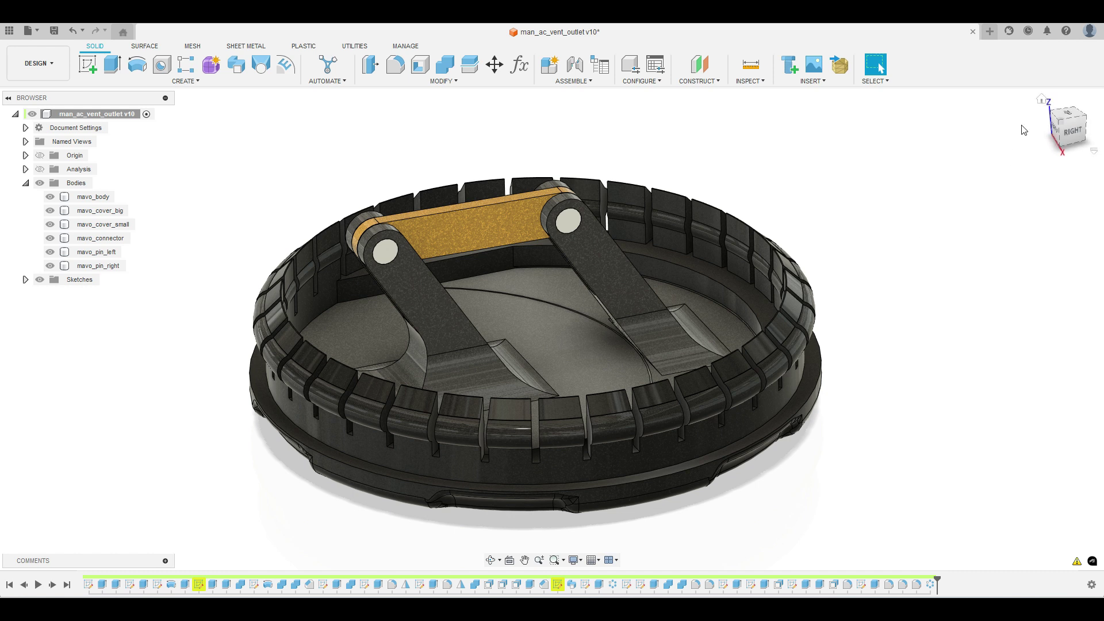
pyautogui.click(1044, 102)
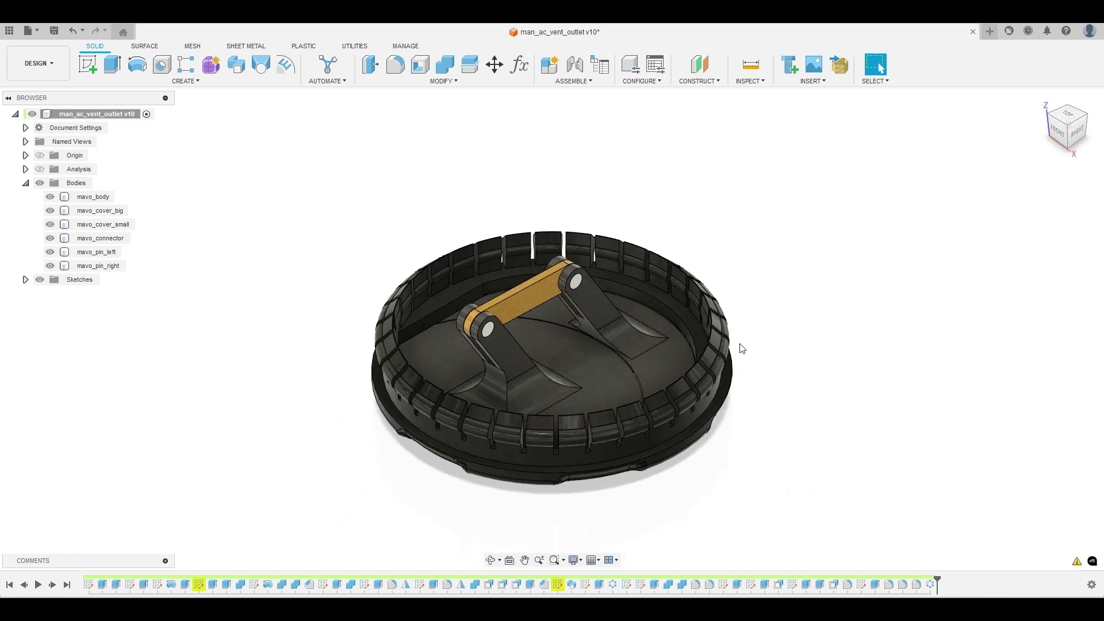